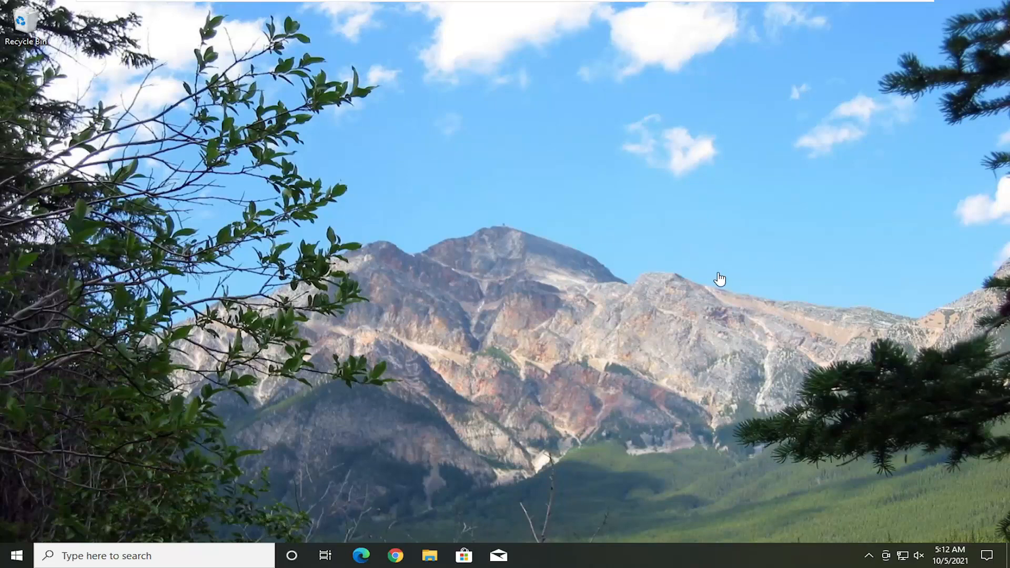
Open Chrome in a maximized window and go to google.com.
left_click(396, 557)
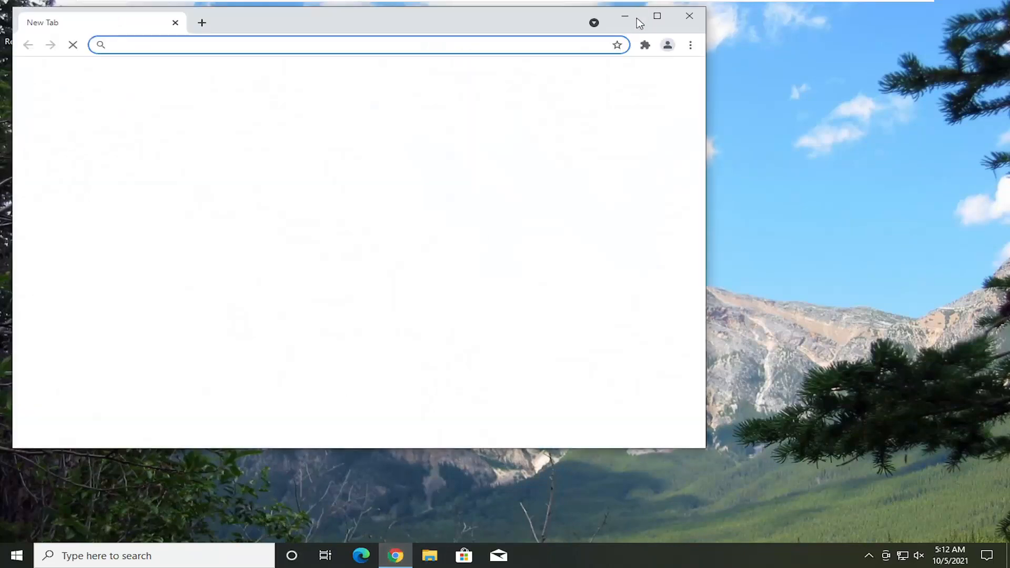
left_click(663, 23)
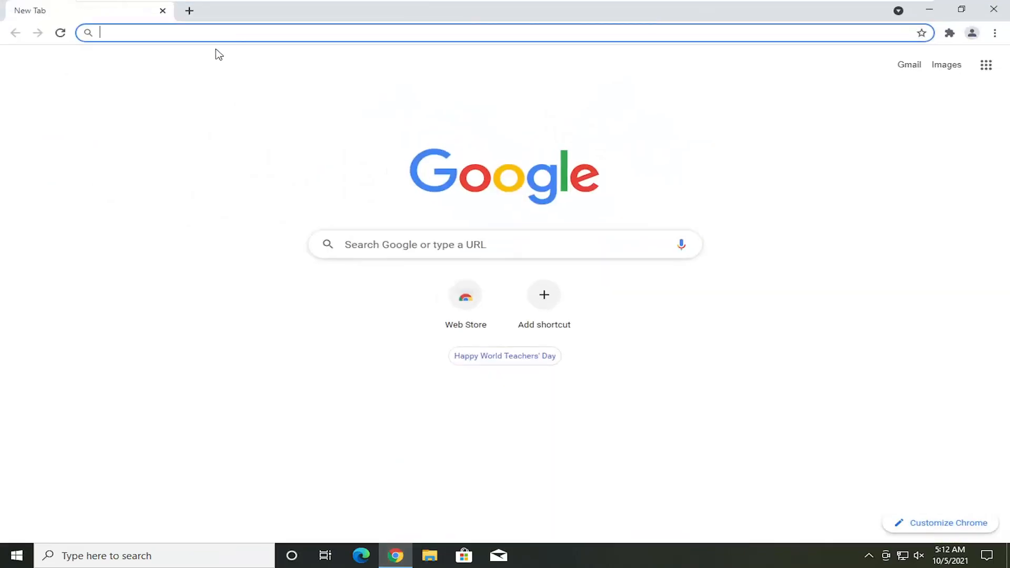
type("google.com")
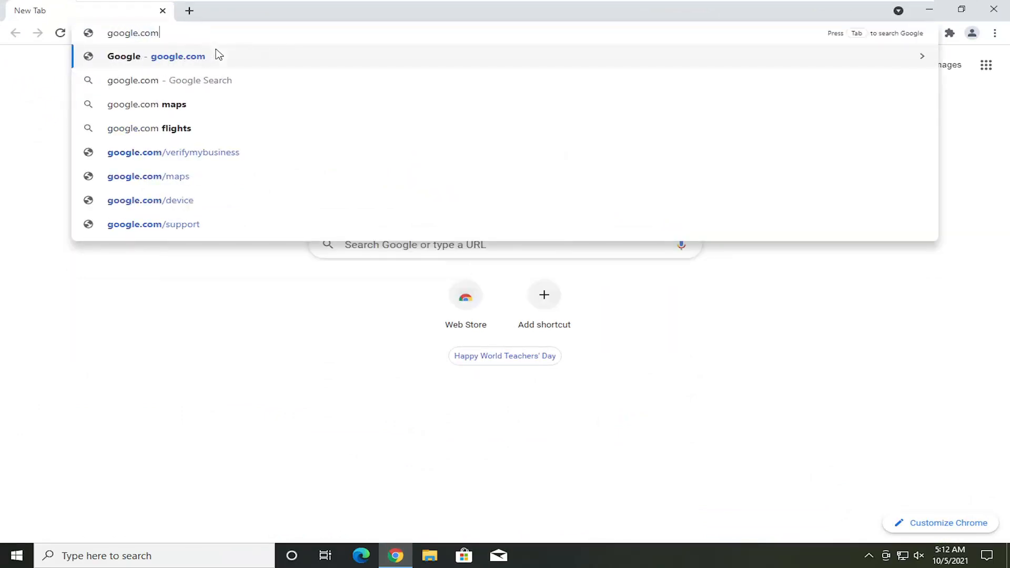
left_click(219, 55)
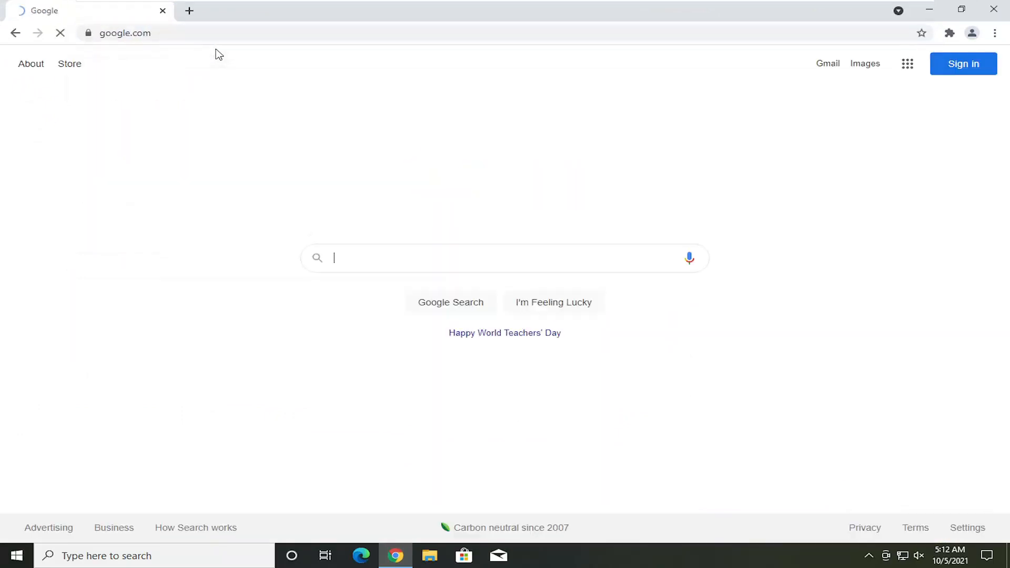
Search Google for "windows 11 media creation tool" and open Microsoft's Download Windows 11 page.
type("windows 11 media cre")
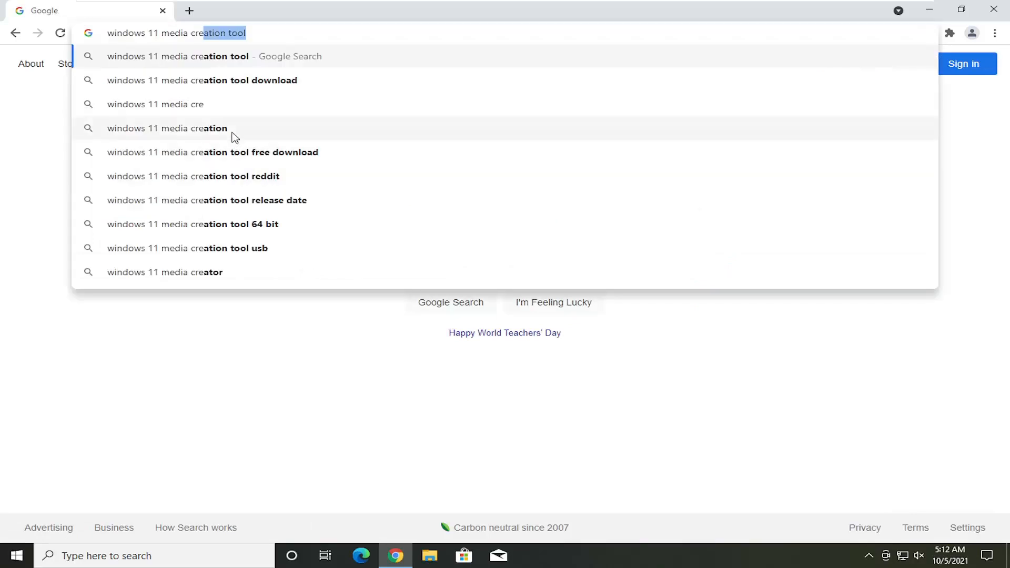
left_click(242, 59)
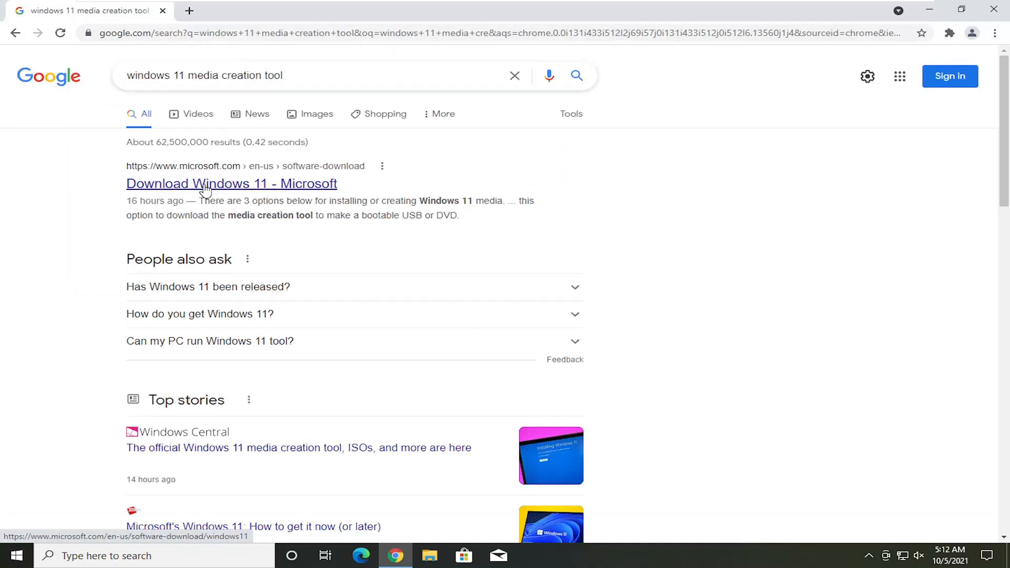
left_click(239, 191)
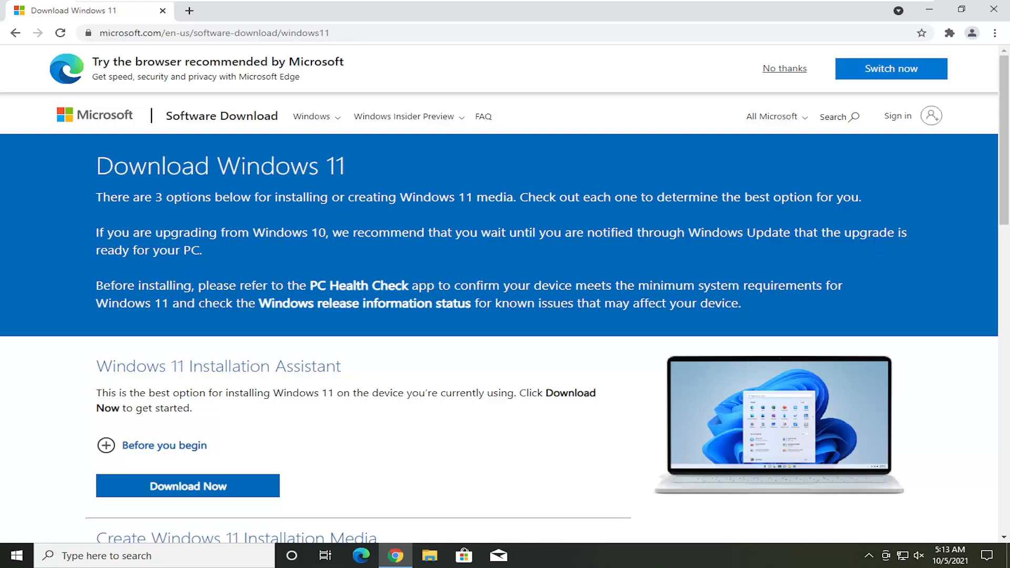
Review the Installation Assistant, Installation Media and Disk Image (ISO) options on the Download Windows 11 page.
scroll(150, 218, "down", 1)
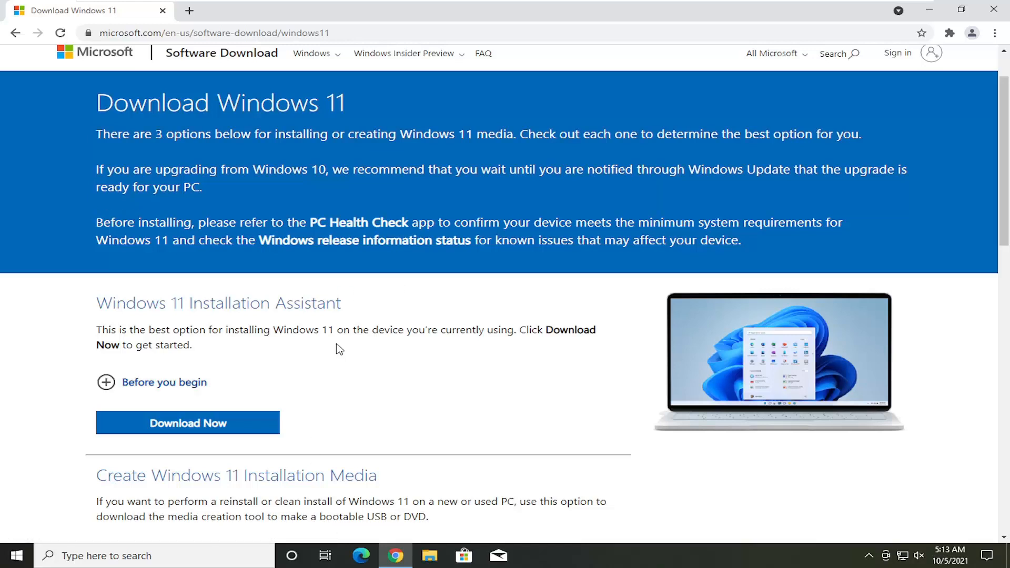
scroll(339, 350, "down", 1)
scroll(504, 292, "up", 1)
scroll(235, 235, "down", 2)
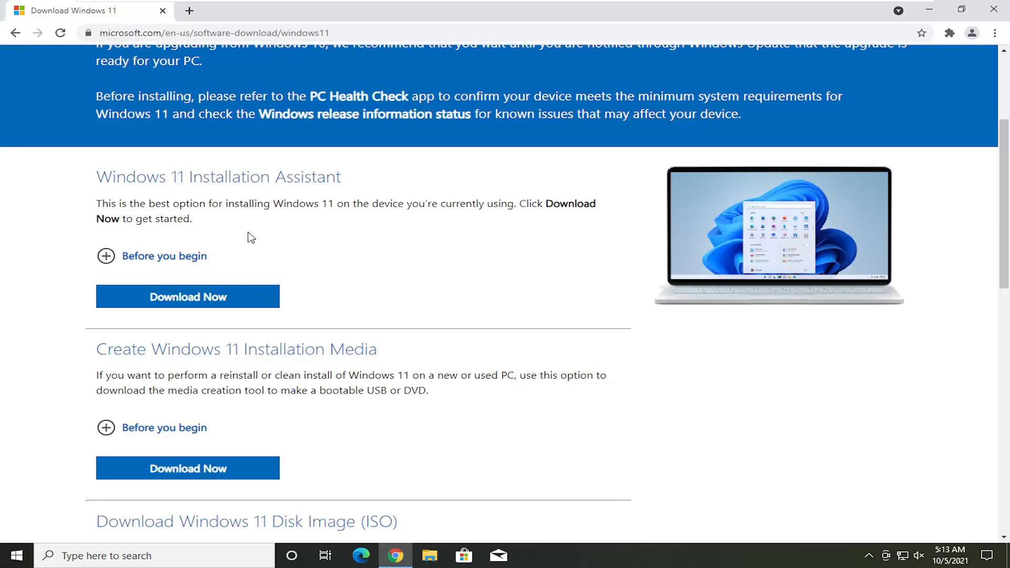
scroll(250, 236, "up", 1)
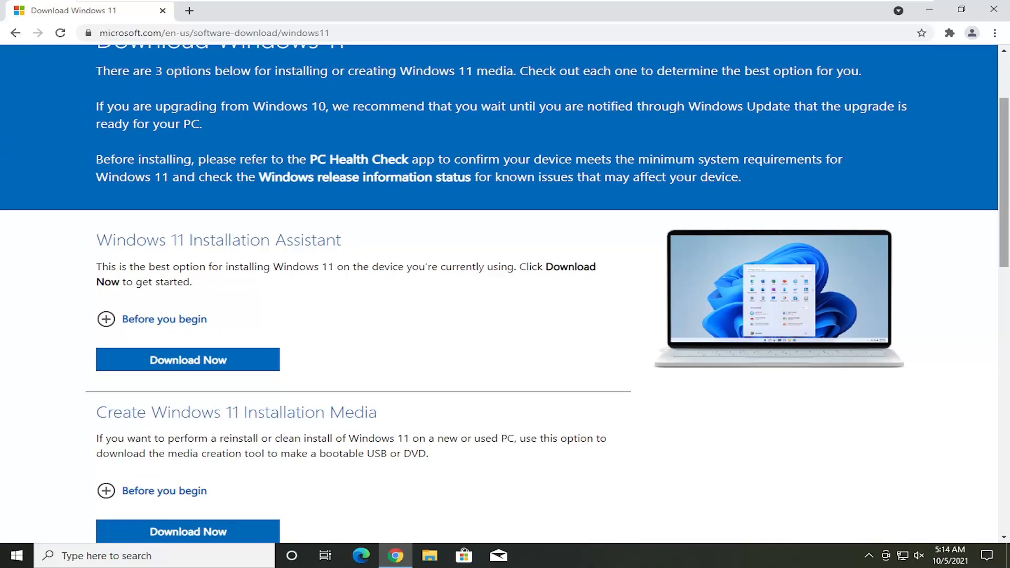
scroll(66, 339, "down", 2)
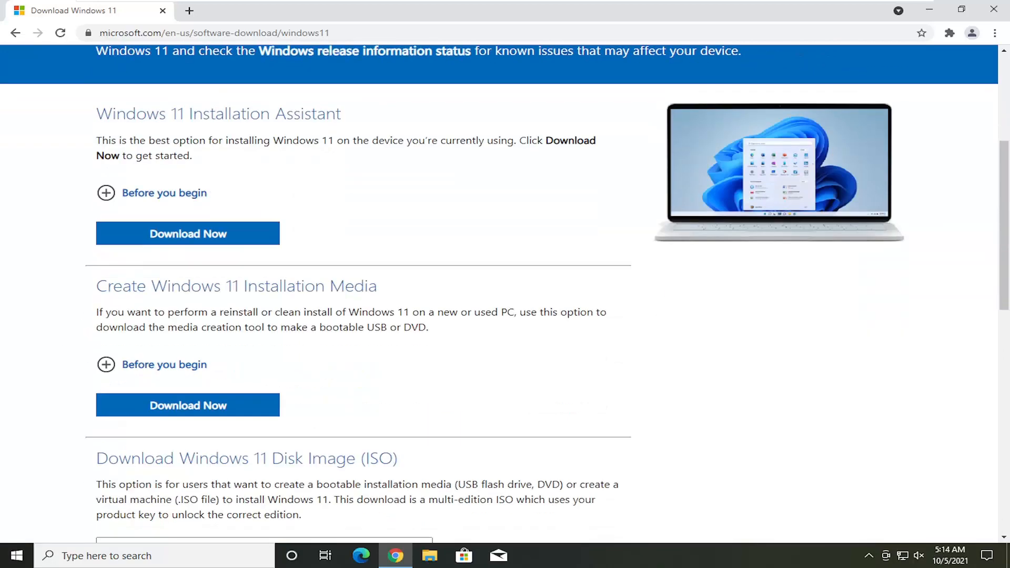
scroll(250, 266, "down", 1)
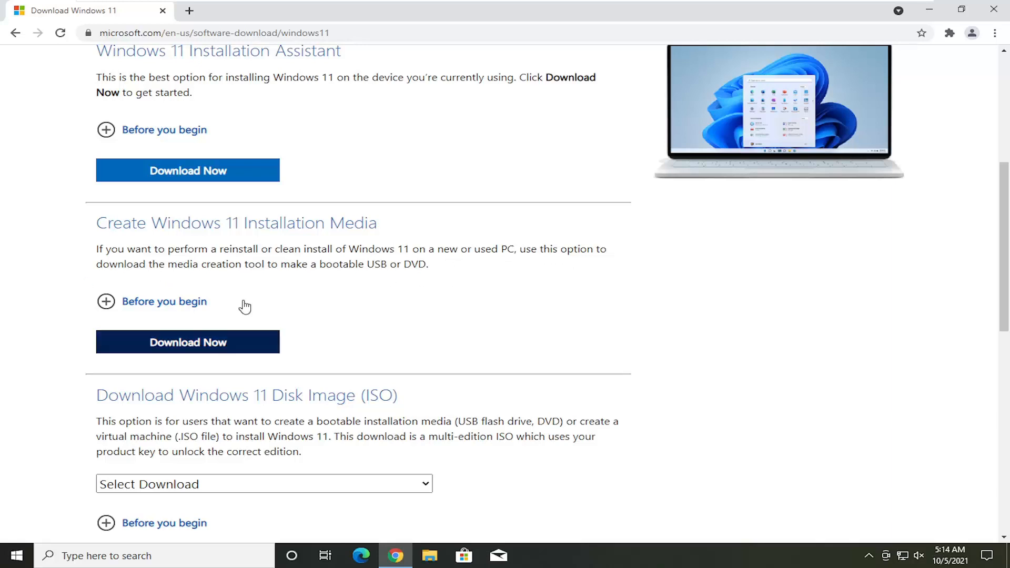
scroll(225, 291, "down", 1)
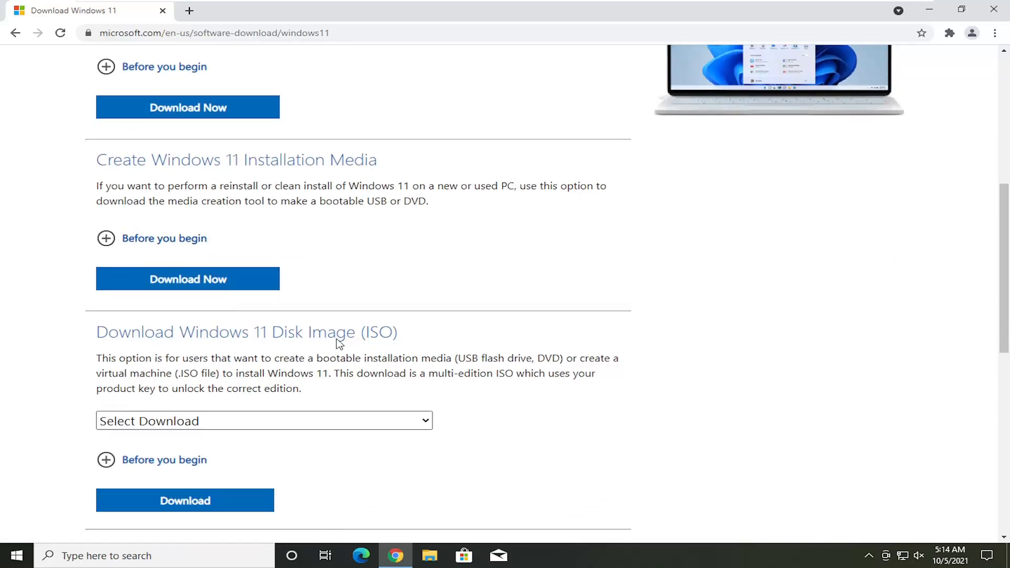
Choose Windows 11 as the download under Download Windows 11 Disk Image (ISO).
scroll(339, 342, "down", 1)
left_click(425, 358)
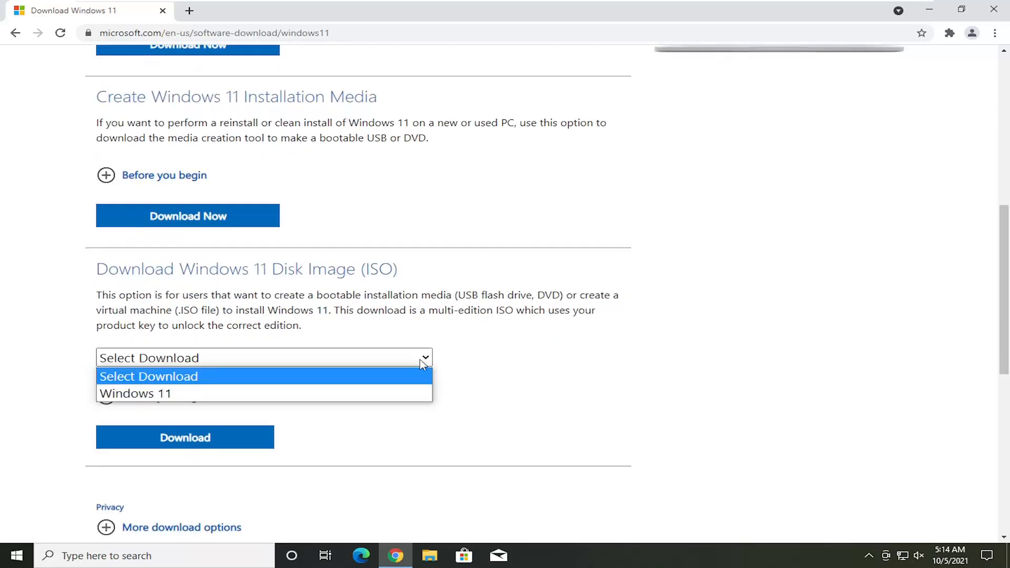
left_click(158, 395)
left_click(220, 359)
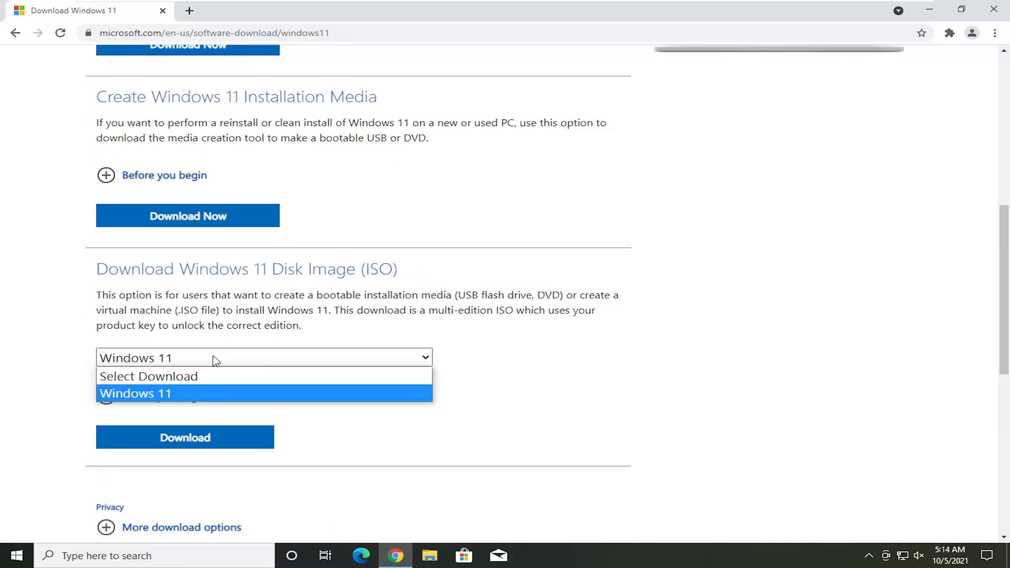
left_click(215, 361)
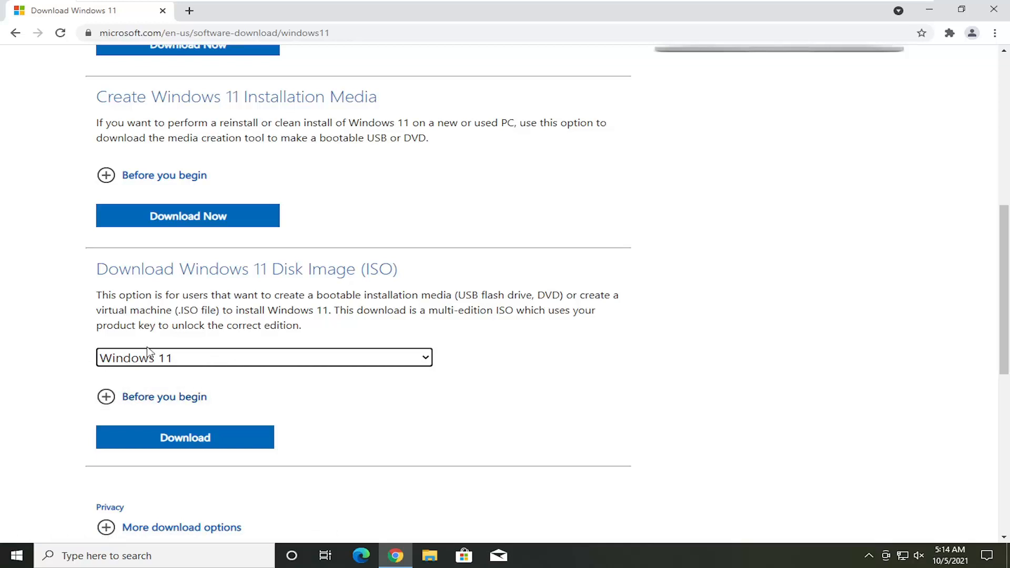
Download the media creation tool offered under Create Windows 11 Installation Media.
scroll(131, 383, "down", 2)
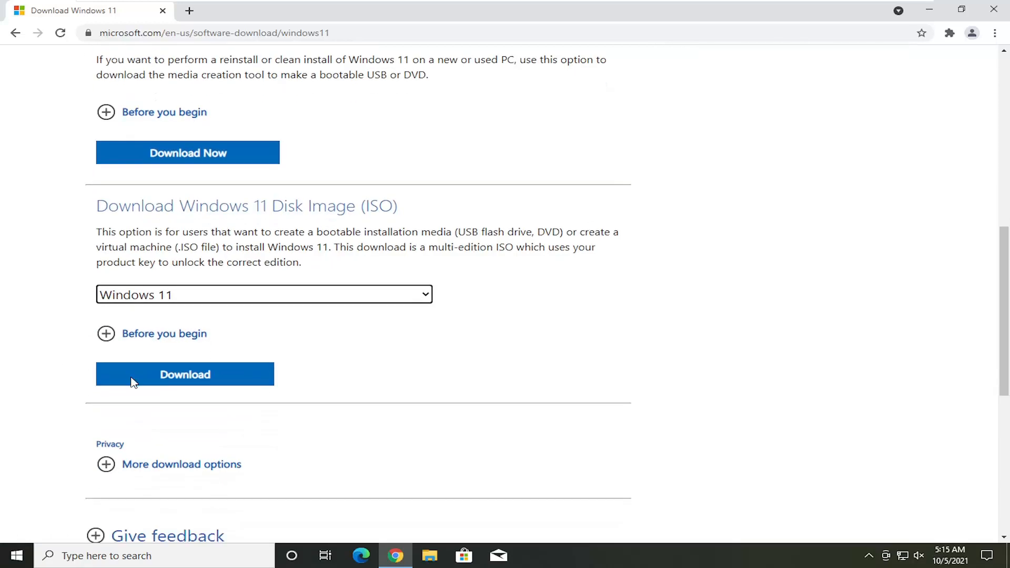
scroll(134, 384, "up", 3)
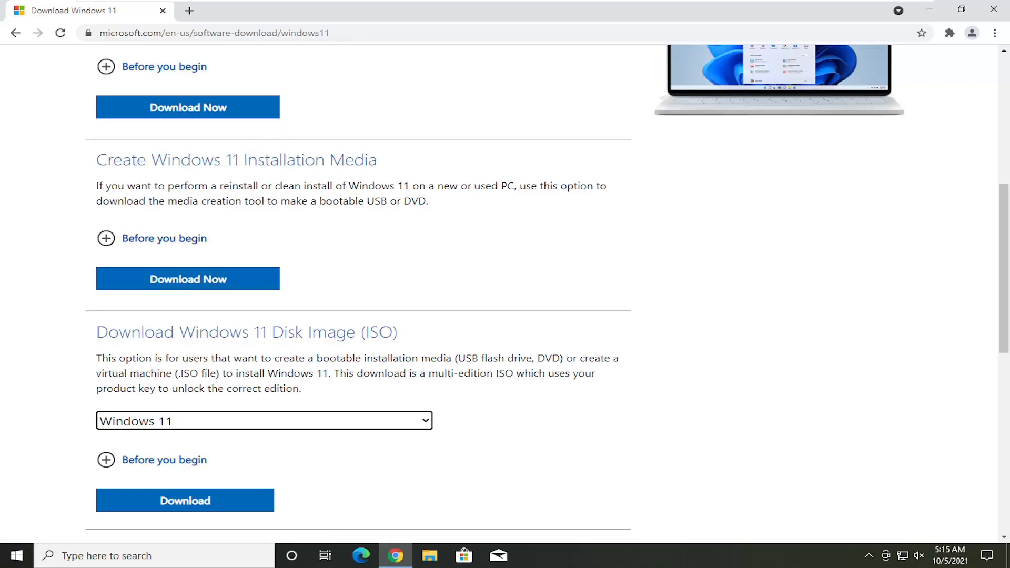
left_click(278, 161)
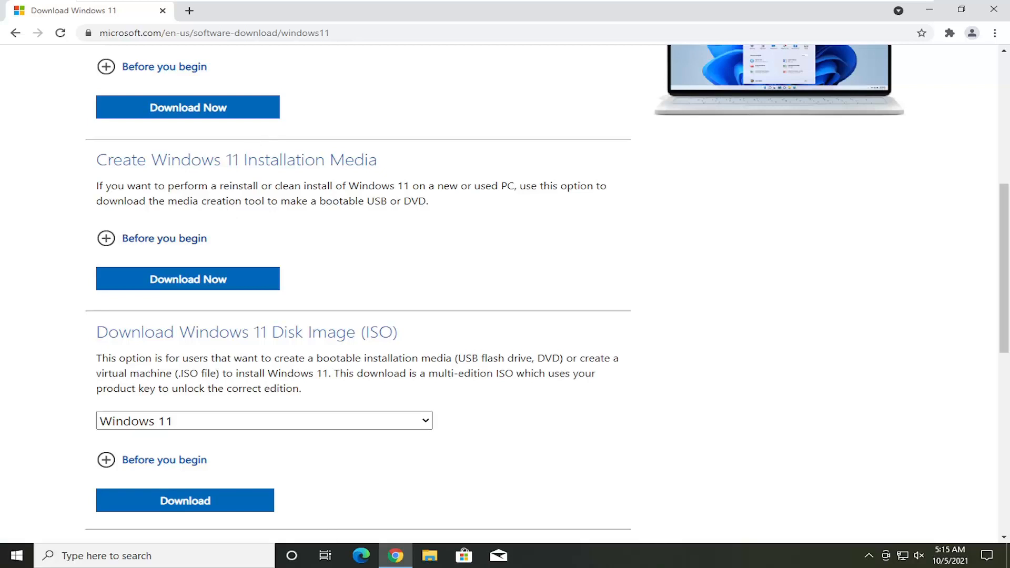
left_click(210, 279)
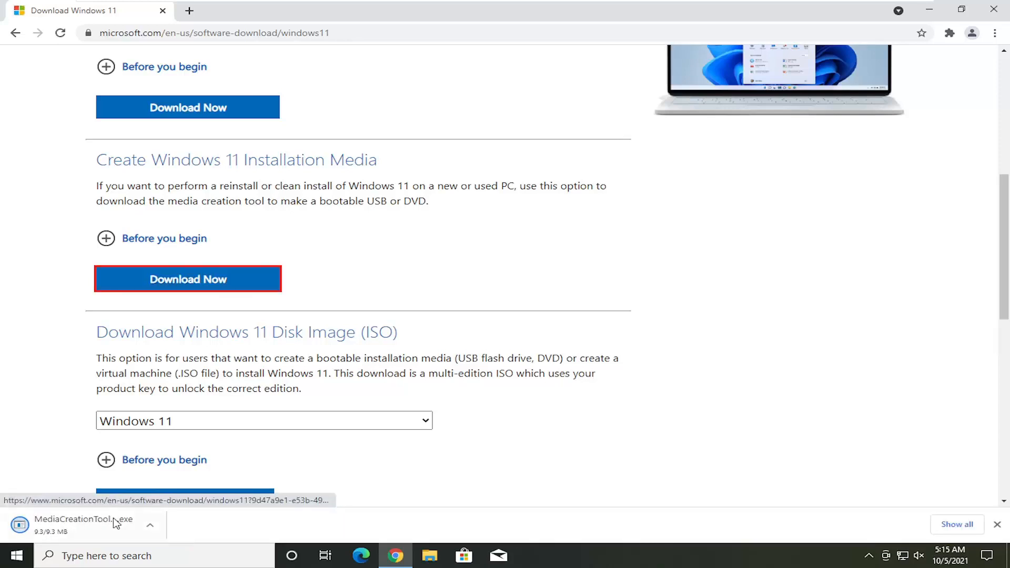
Run the downloaded media creation tool with permission to make changes and accept its license terms.
left_click(71, 526)
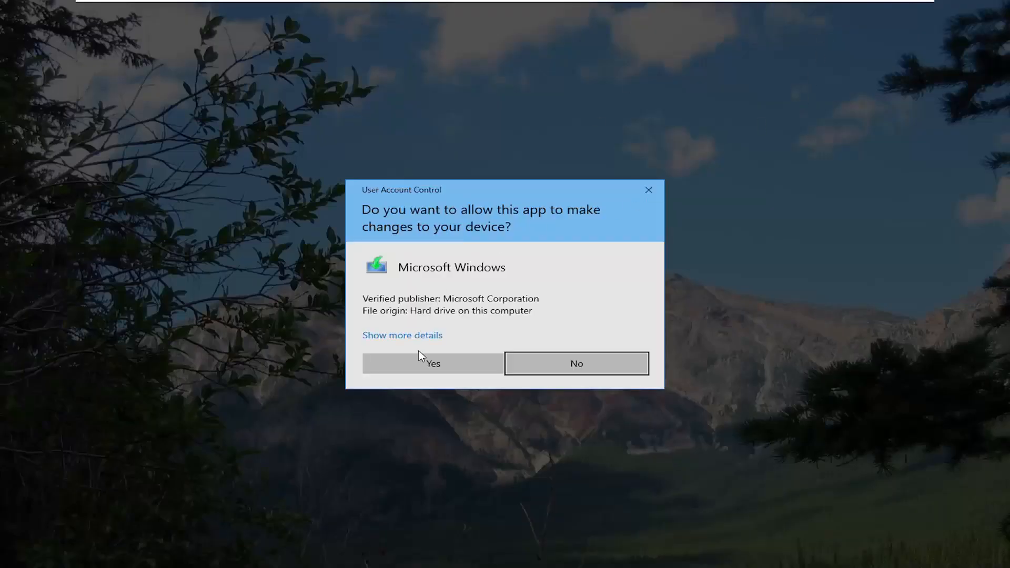
left_click(419, 354)
left_click(929, 9)
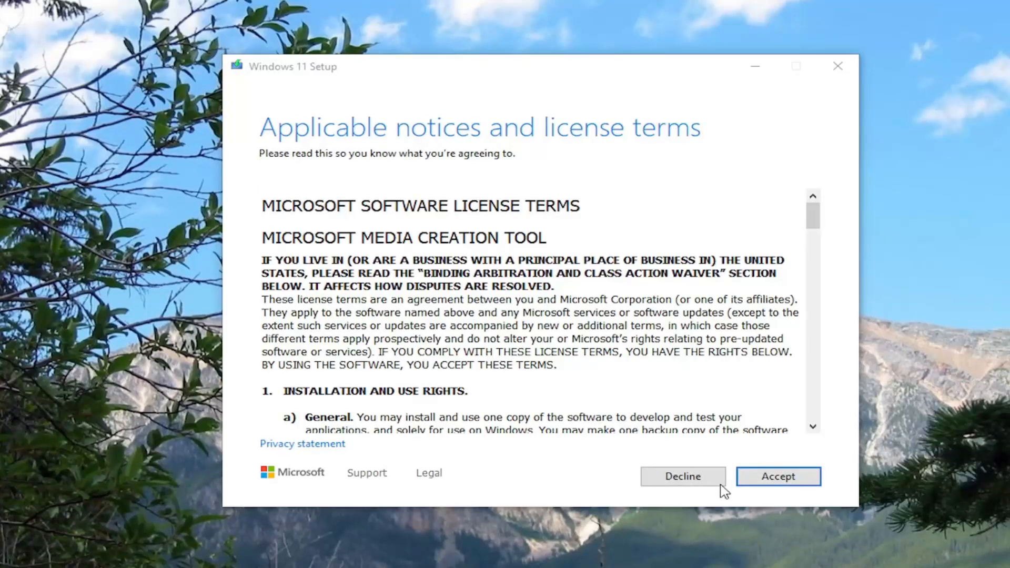
left_click(780, 480)
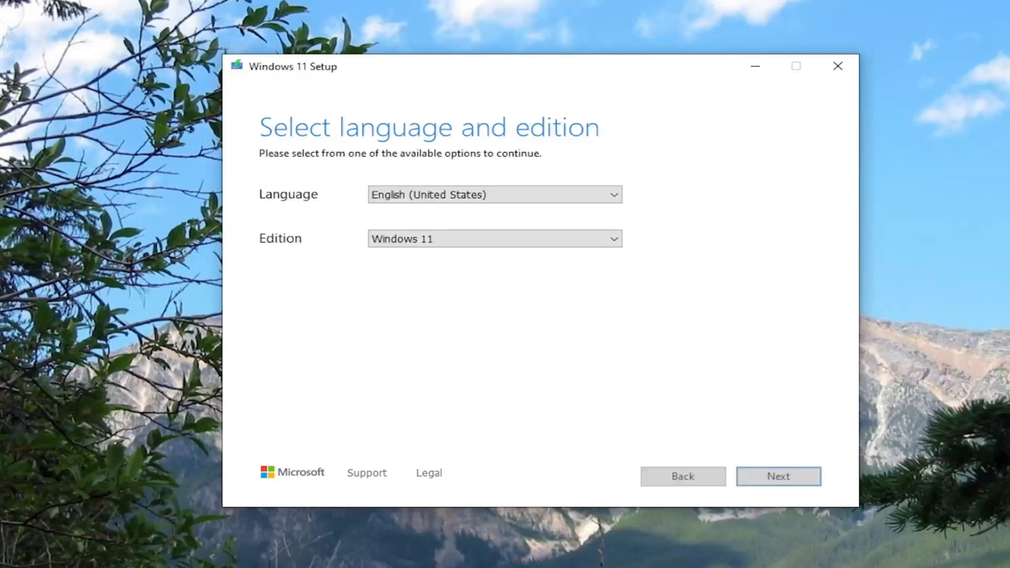
Check the language and edition choices, keep English (United States) and Windows 11, and continue the setup.
left_click(541, 202)
left_click(606, 190)
left_click(616, 240)
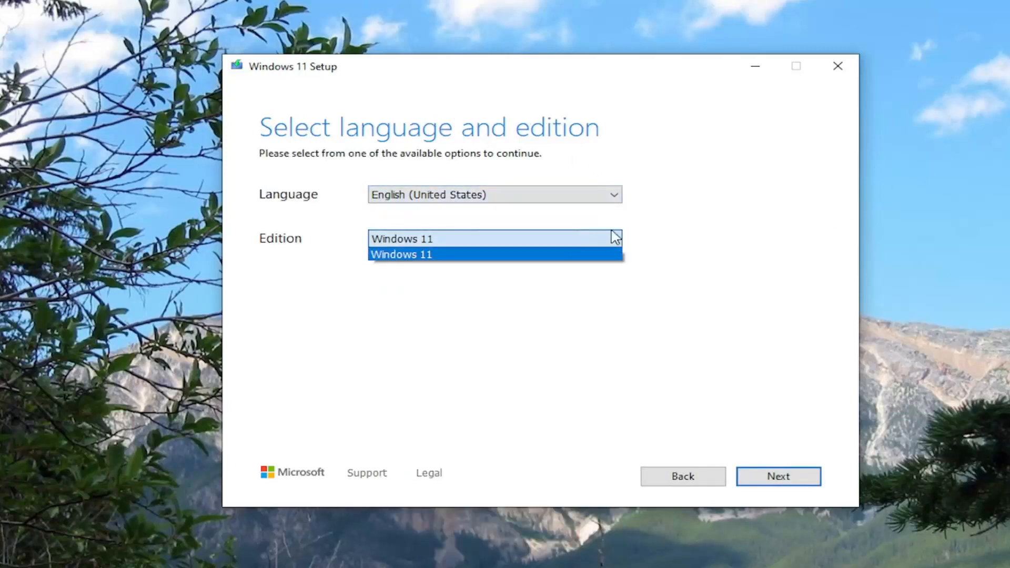
left_click(480, 288)
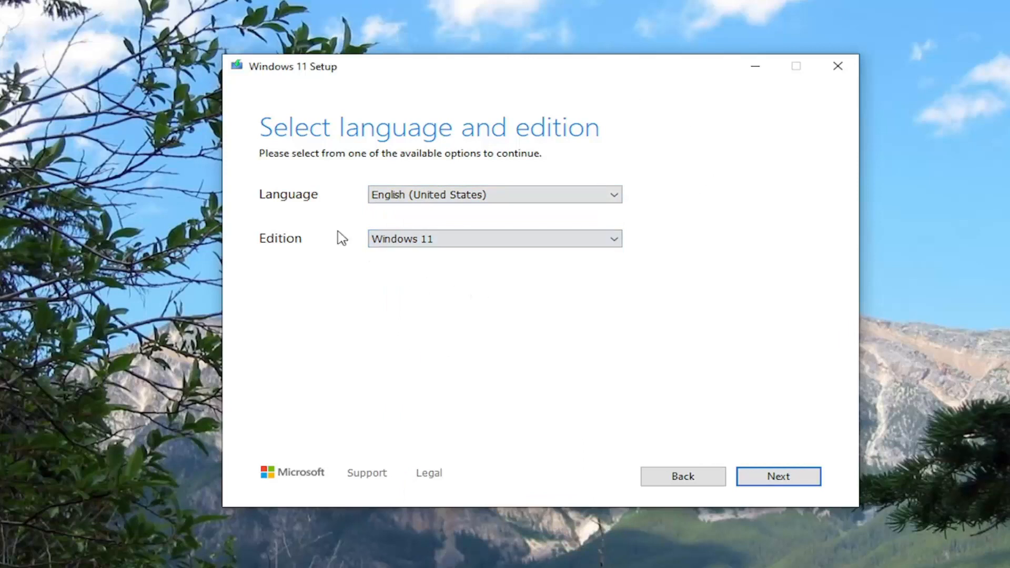
left_click(792, 483)
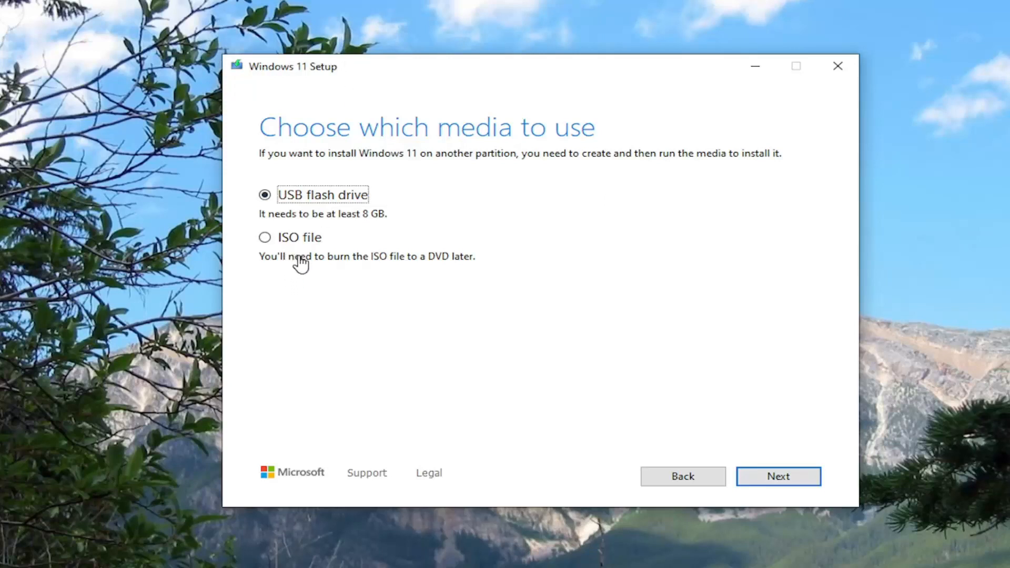
Choose ISO file as the media to create and set the Desktop as its save location.
left_click(267, 238)
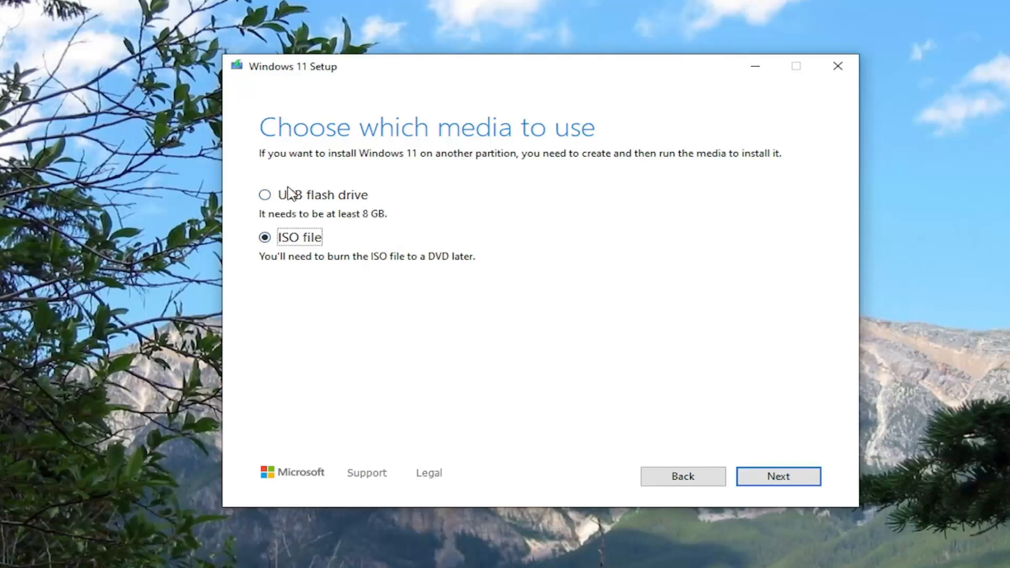
left_click(784, 482)
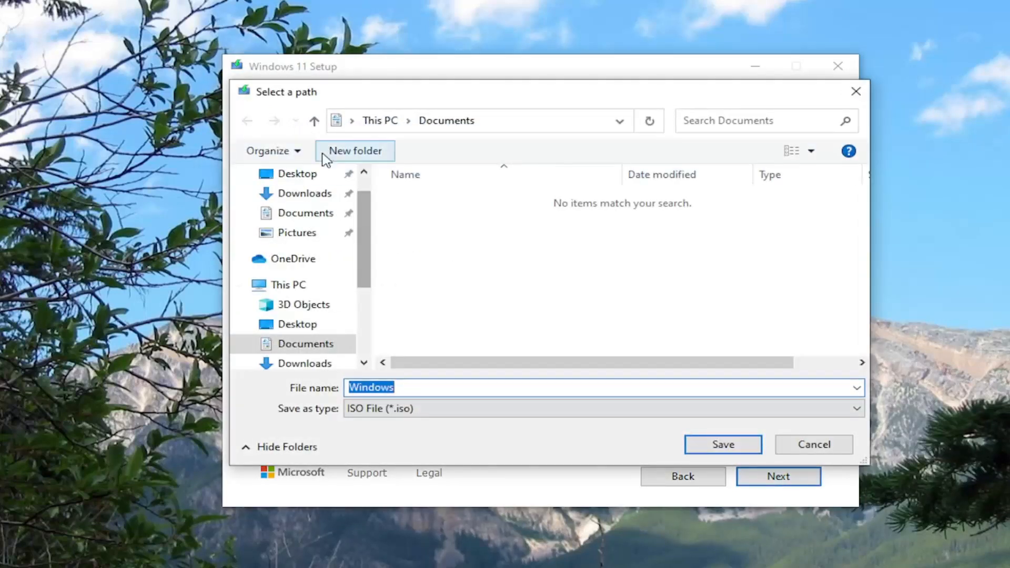
mouse_move(375, 95)
left_mouse_down()
mouse_move(708, 245)
mouse_move(383, 86)
left_mouse_up()
left_click(305, 167)
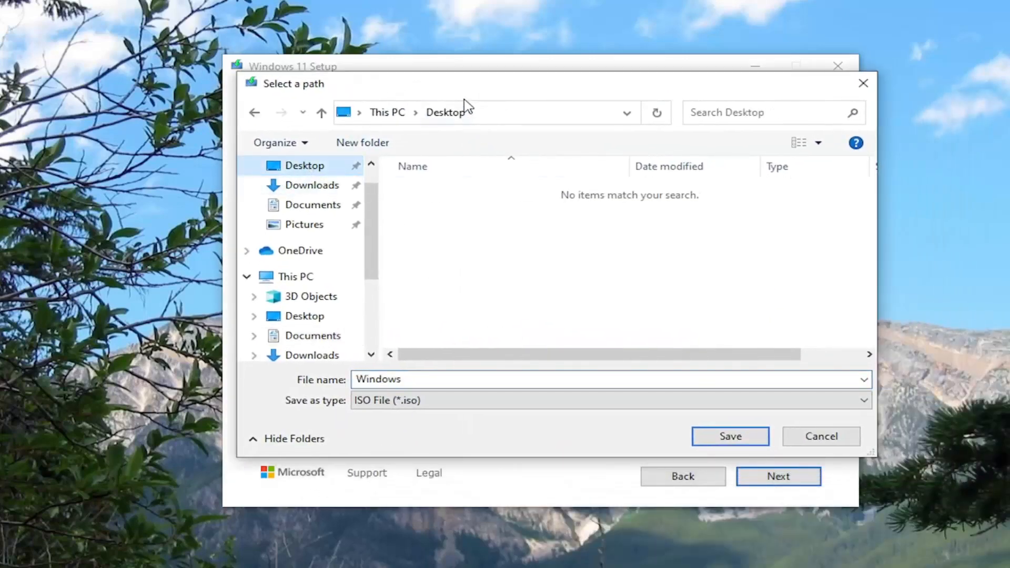
Name the file "Windows 11 ISO" and save it to the Desktop to start creating the image.
left_click_drag(461, 85, 428, 77)
left_click(401, 371)
type("11 ISO")
key("BackSpace")
key("BackSpace")
key("BackSpace")
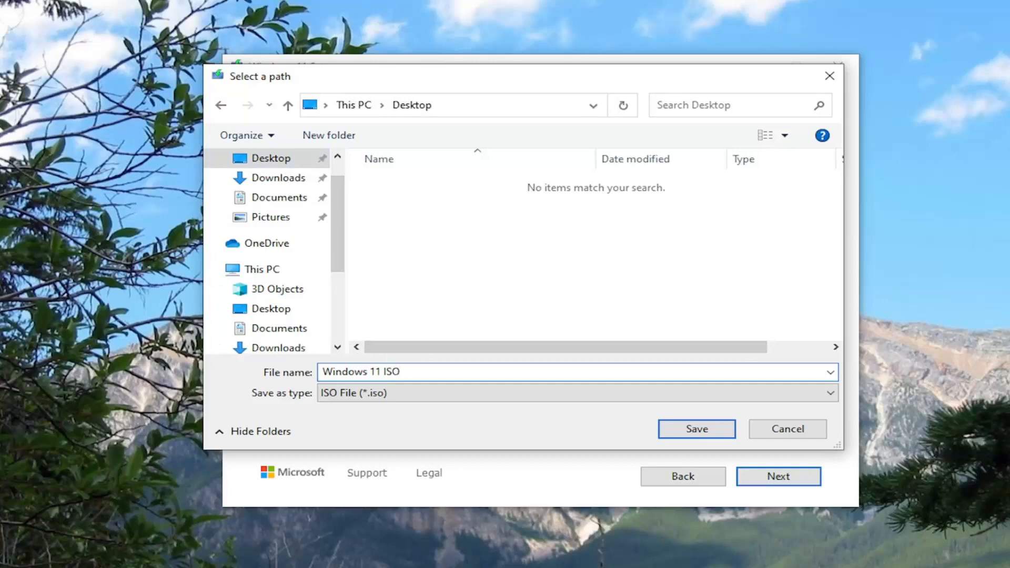
type("ISO")
left_click_drag(514, 67, 541, 60)
left_click_drag(410, 68, 355, 106)
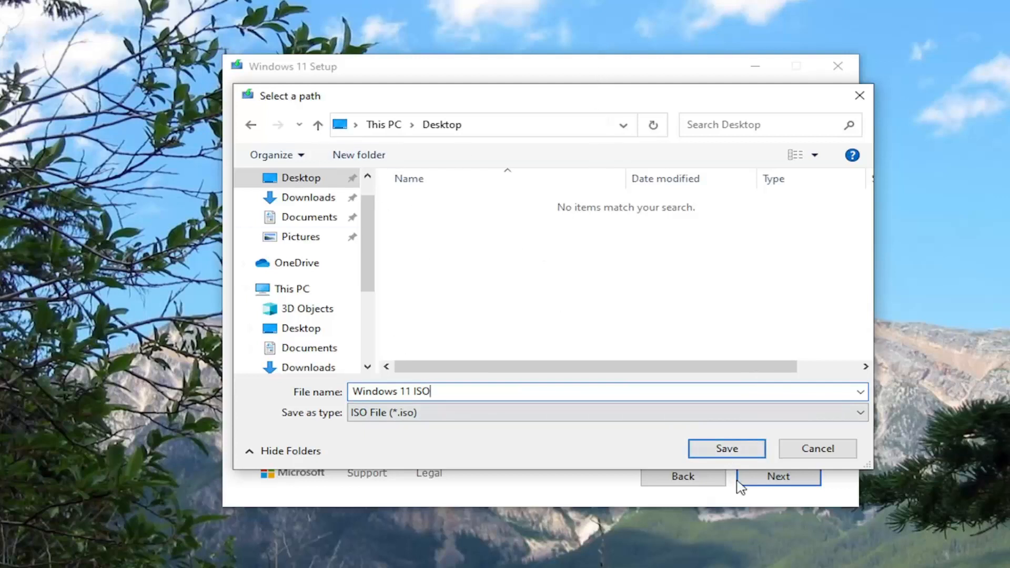
left_click(727, 448)
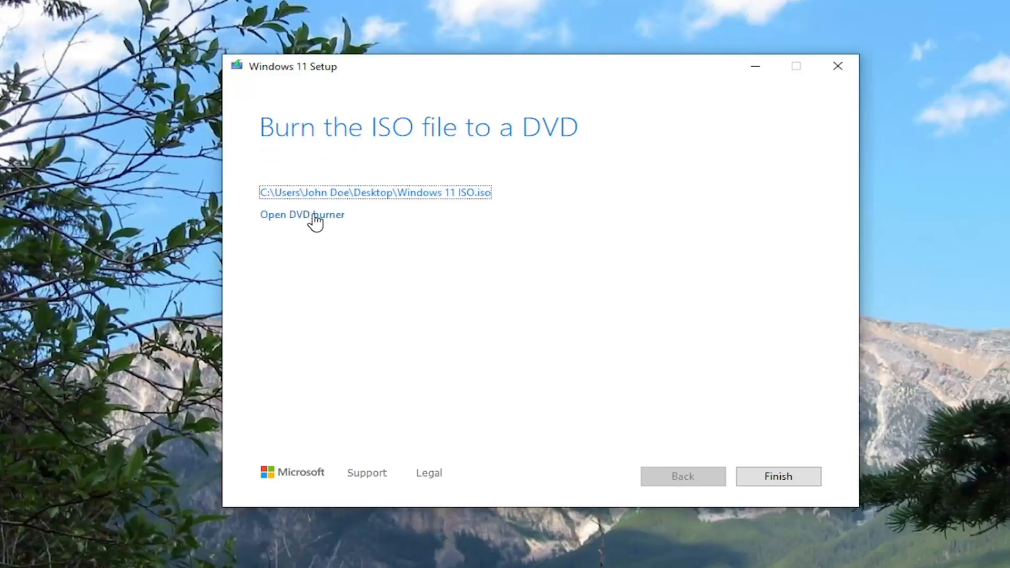
Open the properties of the Windows 11 ISO file on the desktop to check its details.
left_click(319, 215)
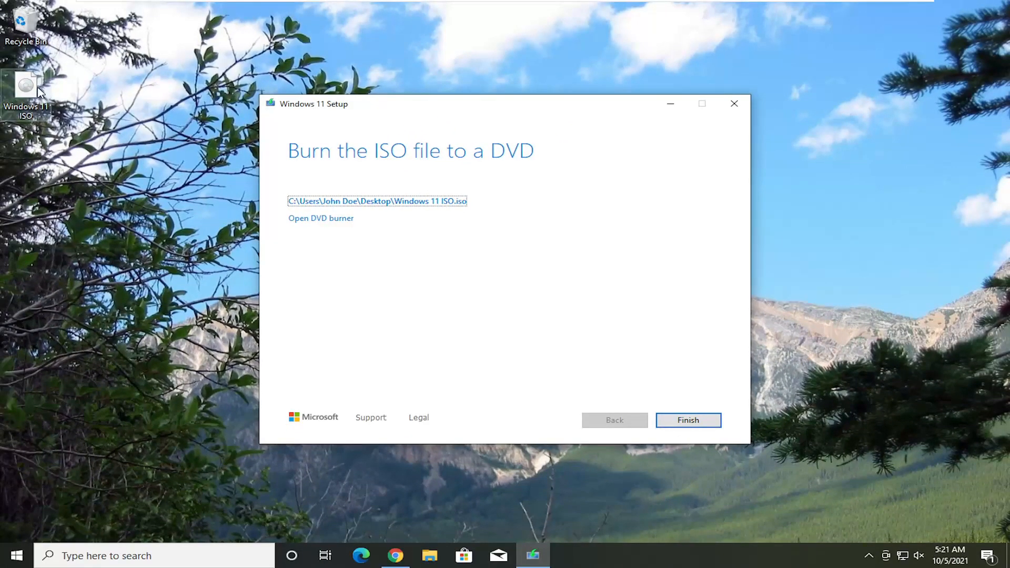
right_click(37, 89)
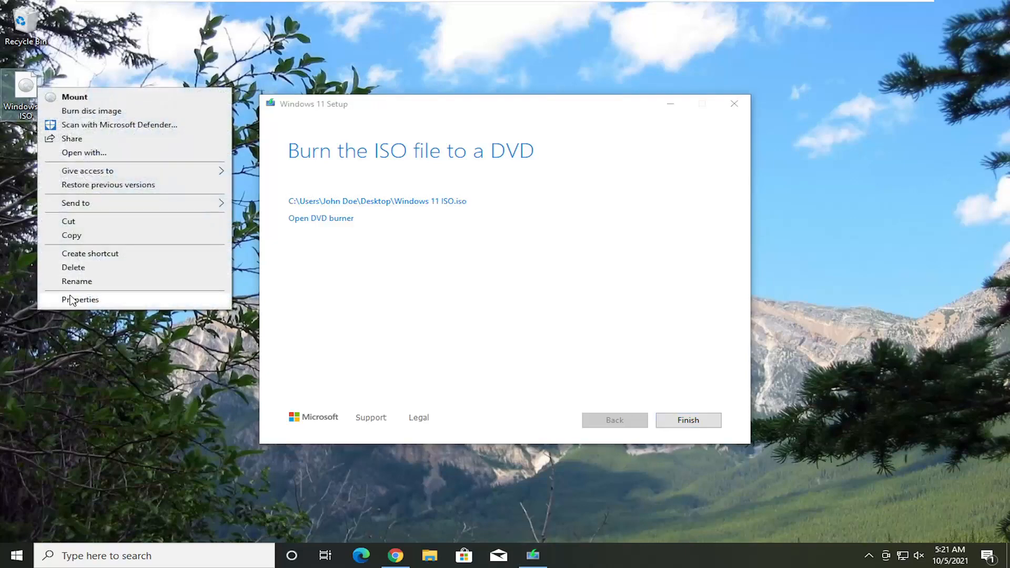
left_click(79, 300)
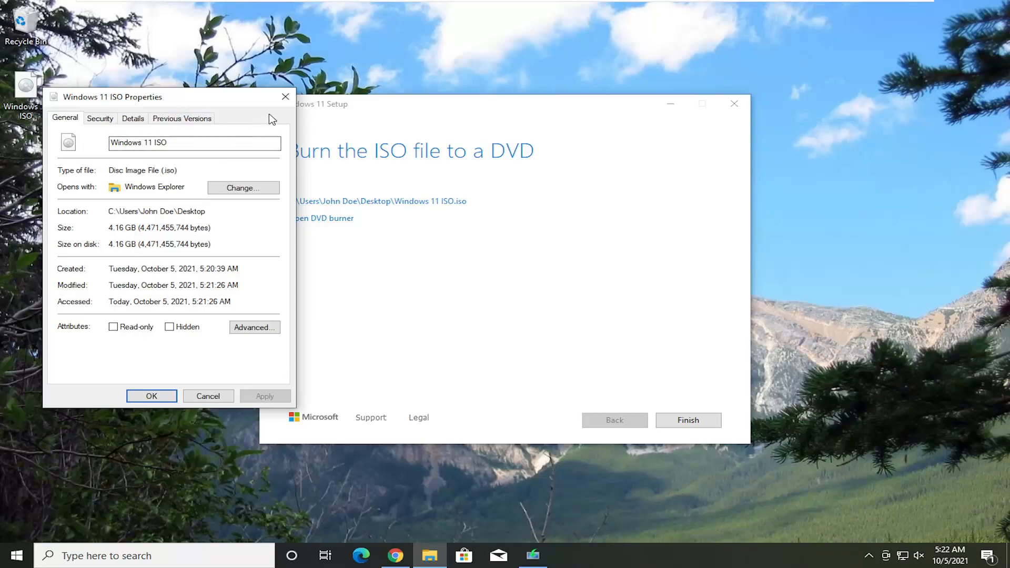
Close the file properties, finish the completed Windows 11 Setup tool and open the Windows 11 ISO file on the desktop.
left_click(285, 100)
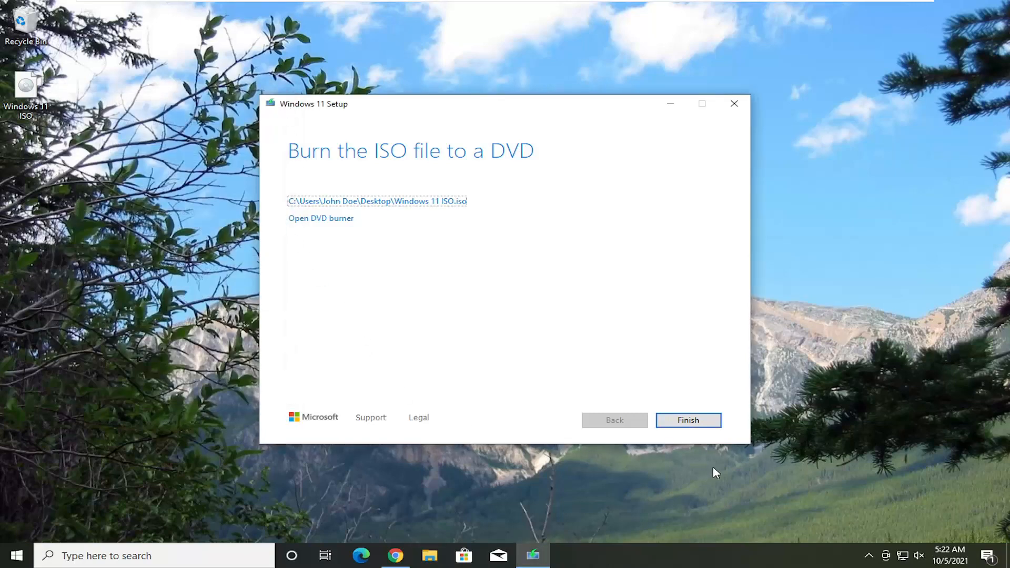
left_click(707, 426)
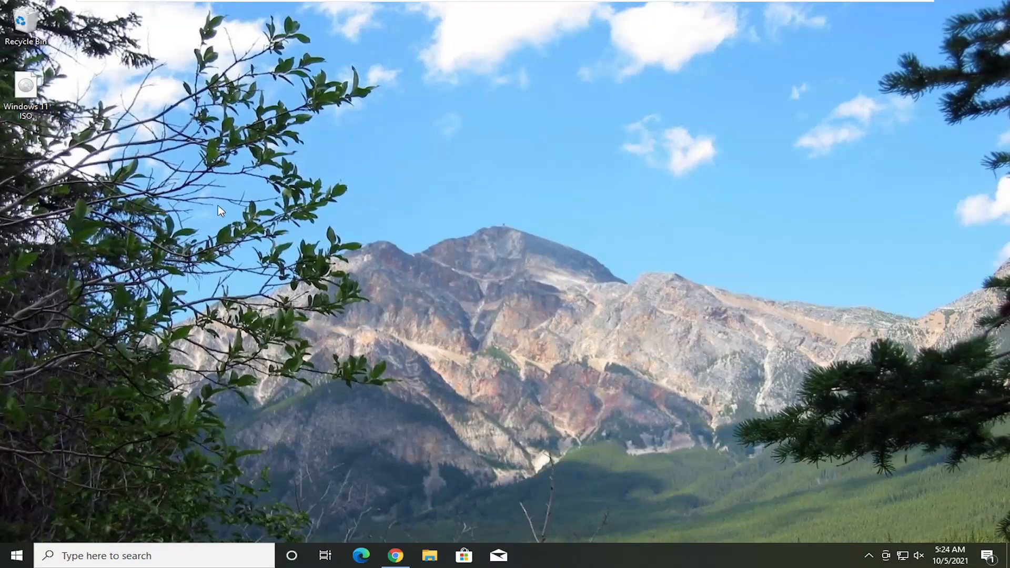
double_click(27, 92)
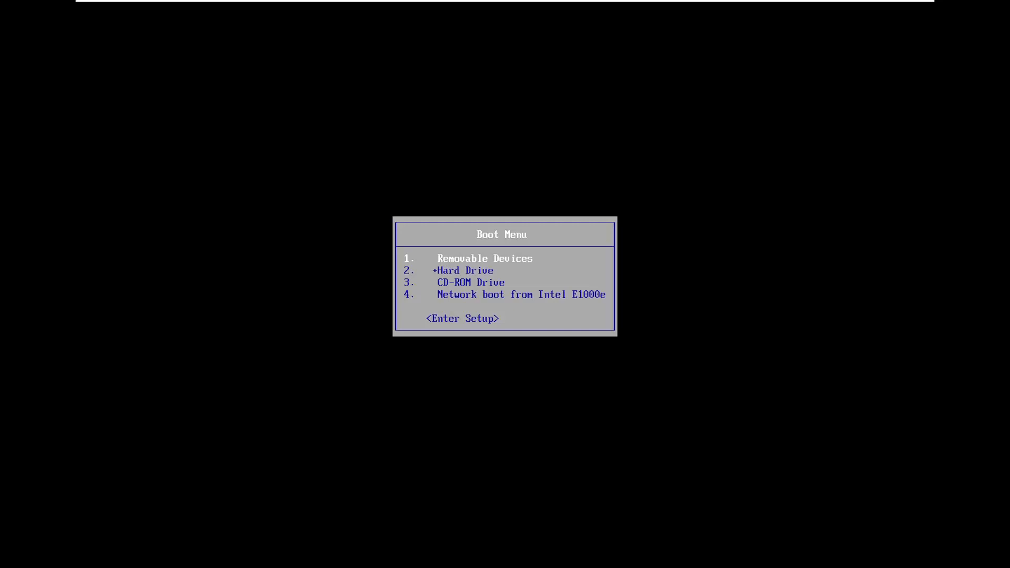
Boot the computer from the CD-ROM Drive to load the Windows installation media.
key("Down")
key("Down")
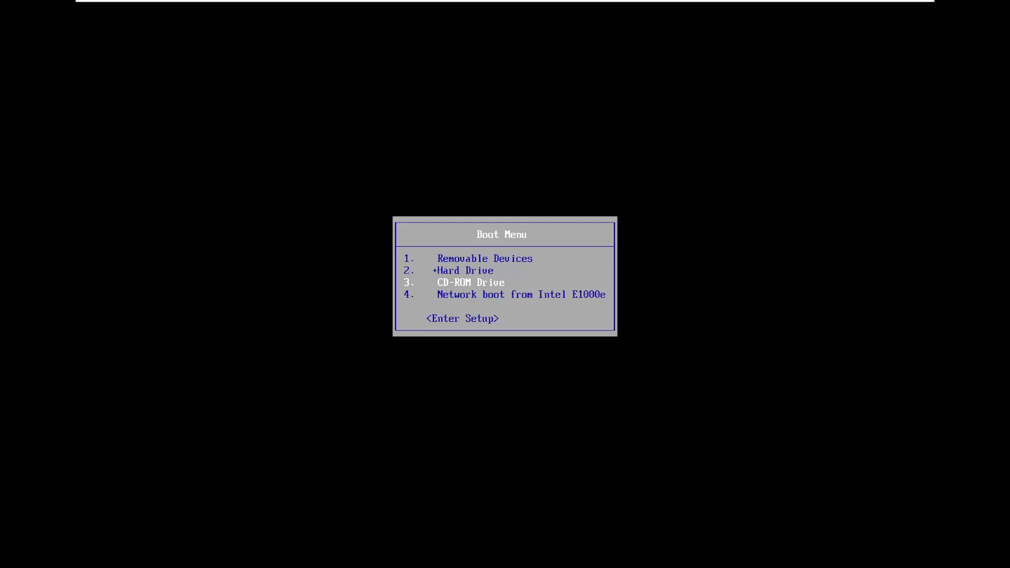
key("Up")
key("Up")
key("Down")
key("Down")
key("Return")
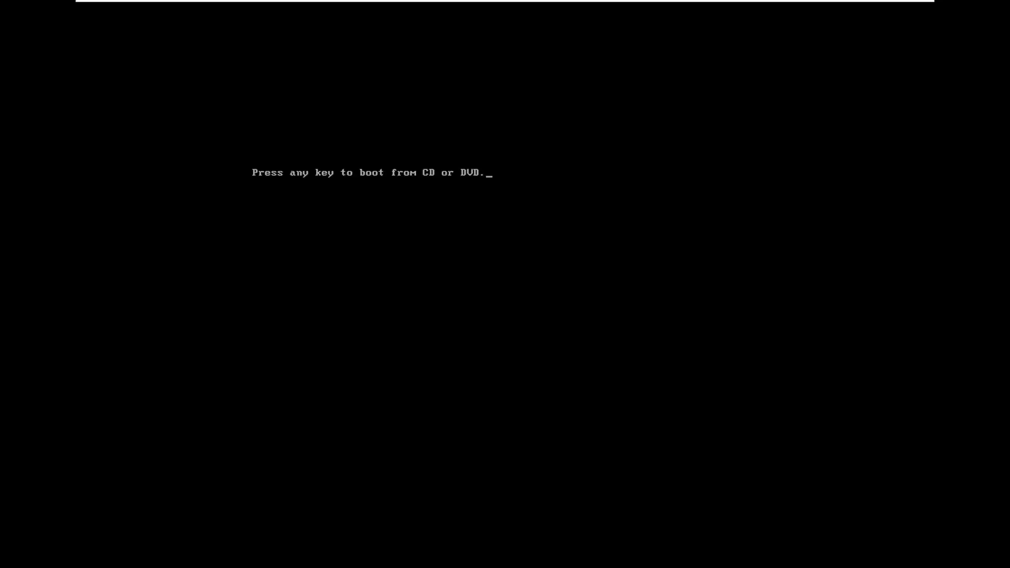
key("Return")
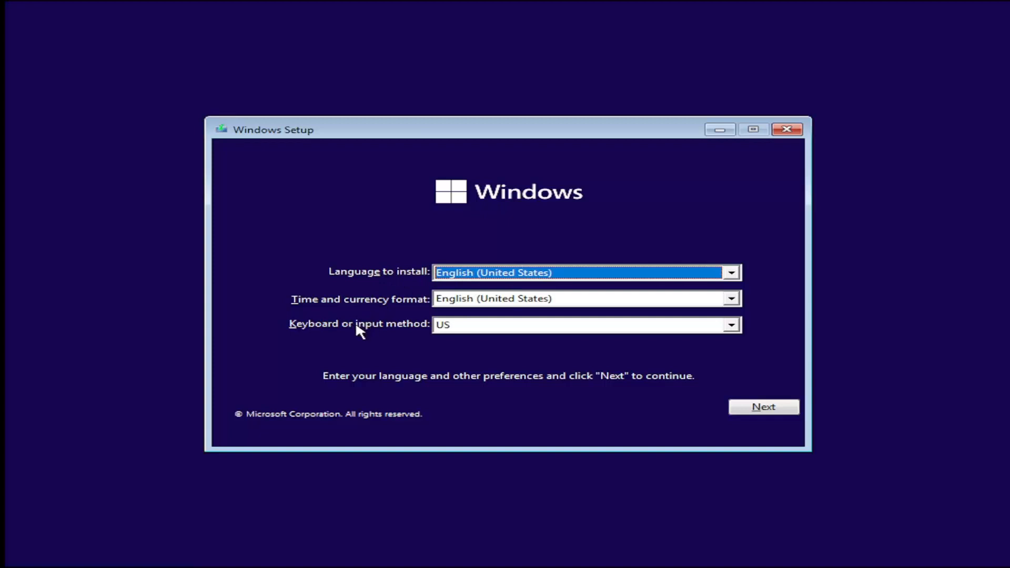
Keep English (United States) and the US keyboard, start the Windows installation and continue without a product key.
left_click(750, 409)
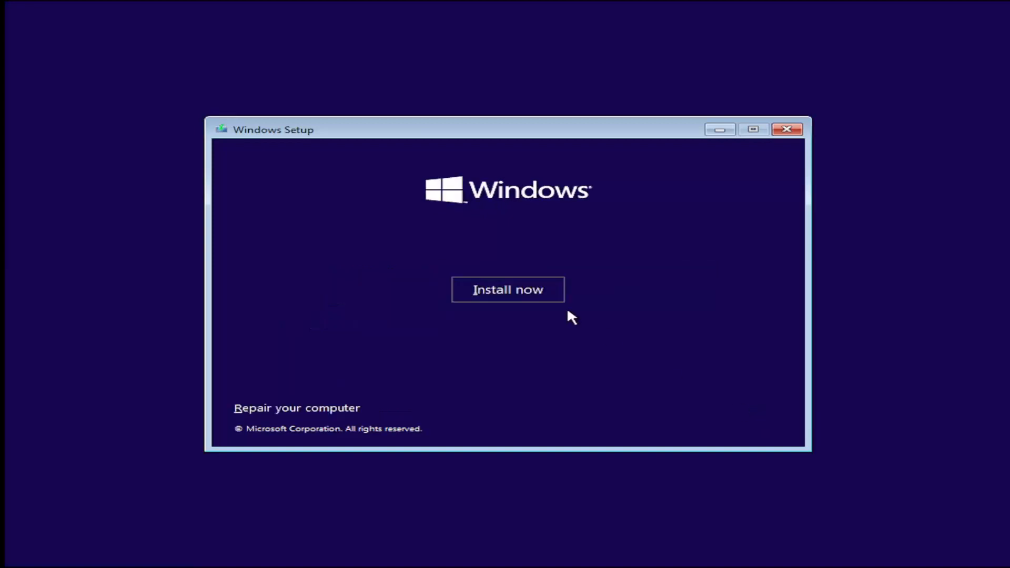
left_click(505, 292)
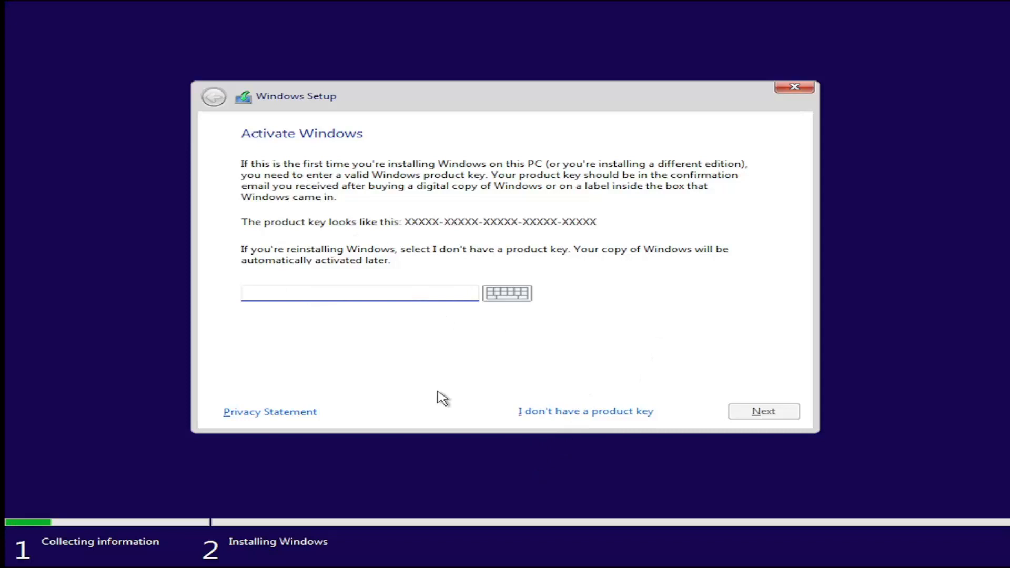
left_click(541, 412)
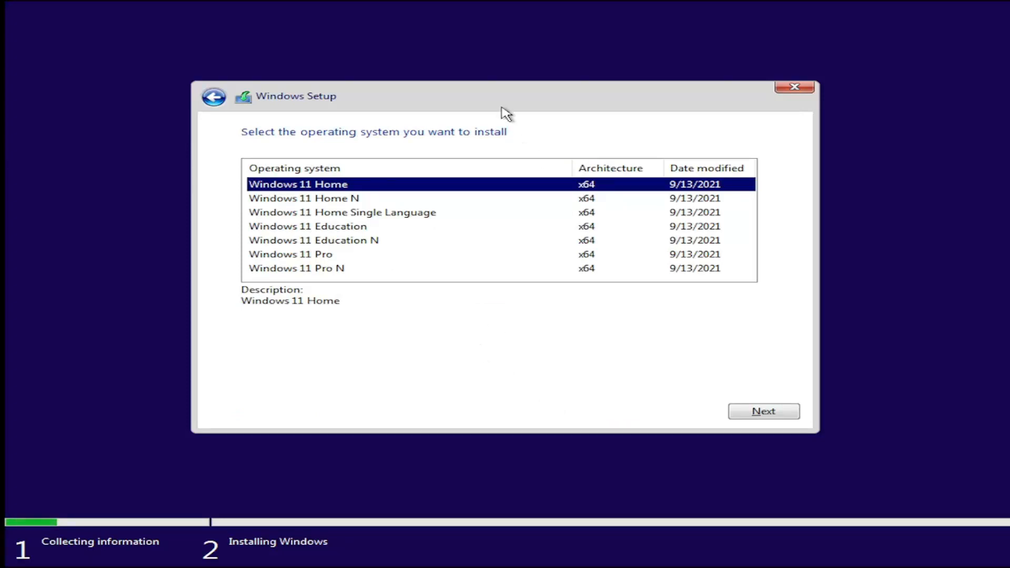
Compare the Windows 11 Home and Windows 11 Pro editions, choose Windows 11 Pro and continue the setup.
left_click(332, 257)
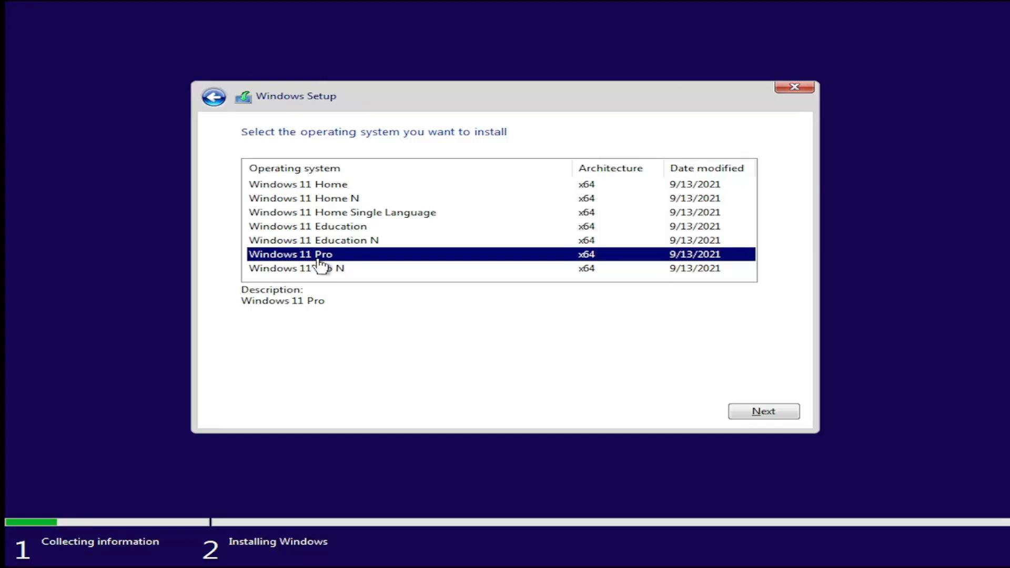
left_click(288, 187)
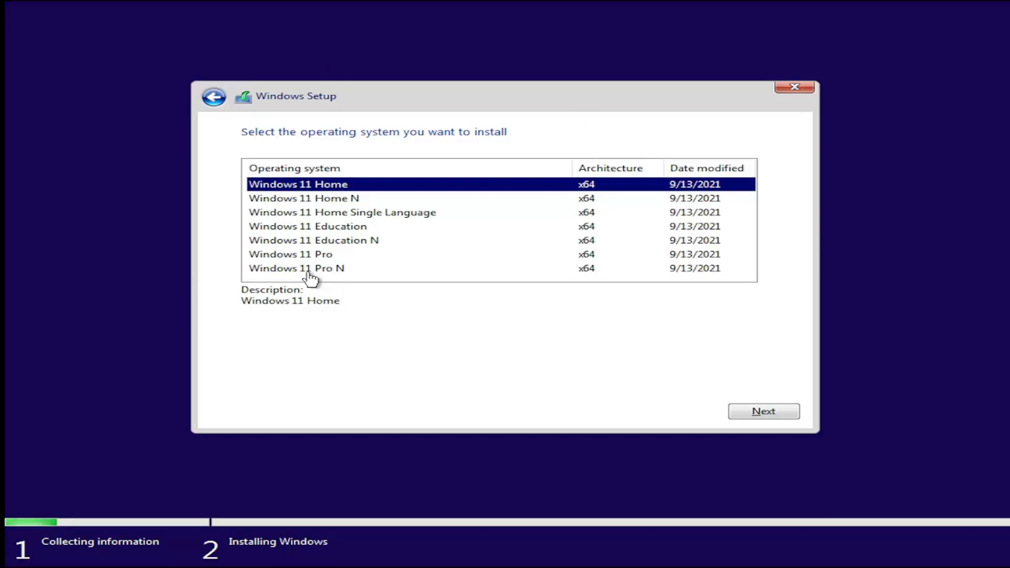
left_click(305, 256)
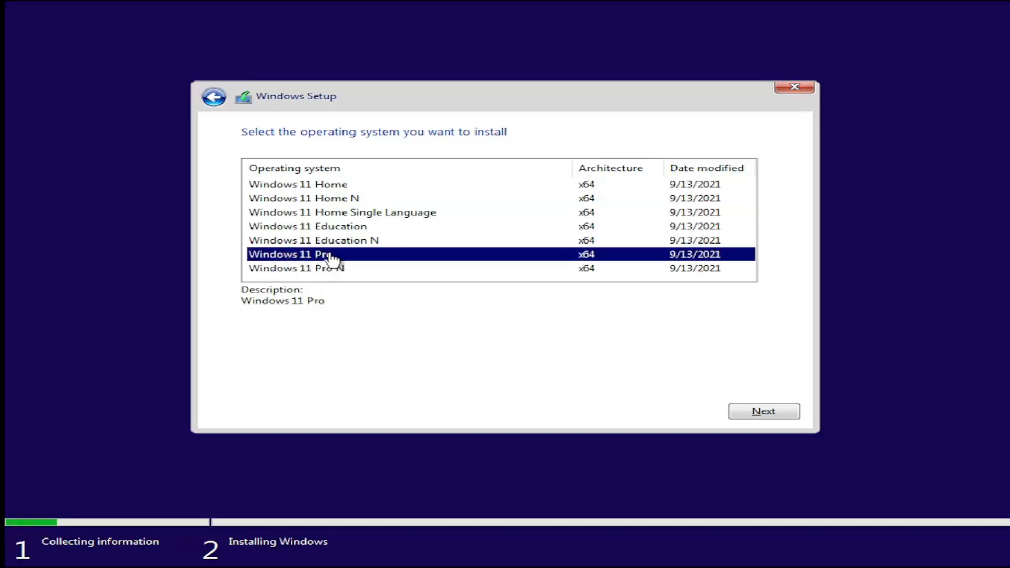
left_click(318, 187)
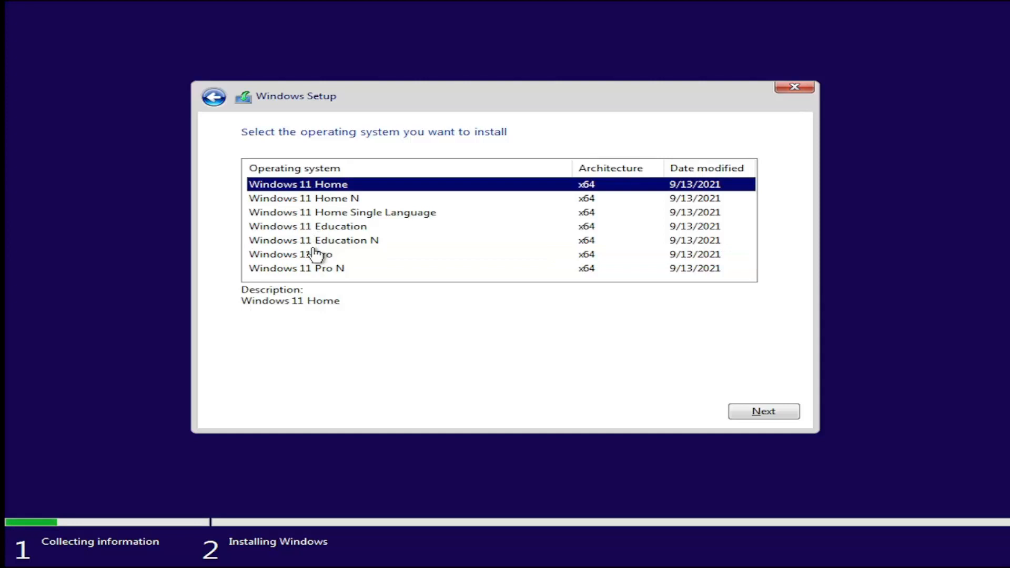
left_click(316, 256)
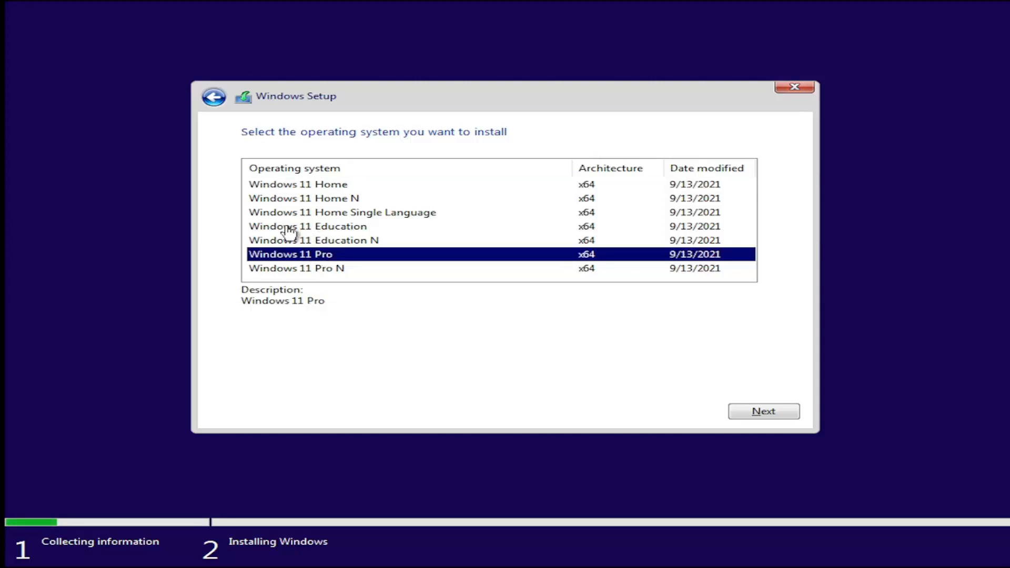
left_click(773, 415)
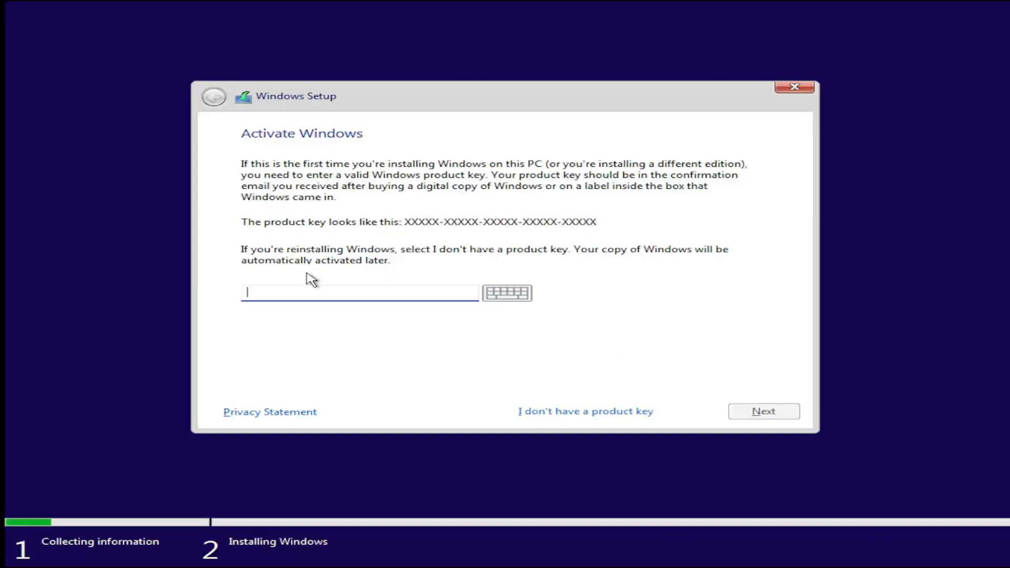
Skip the product key again and choose Windows 11 Pro as the operating system to install.
left_click(585, 411)
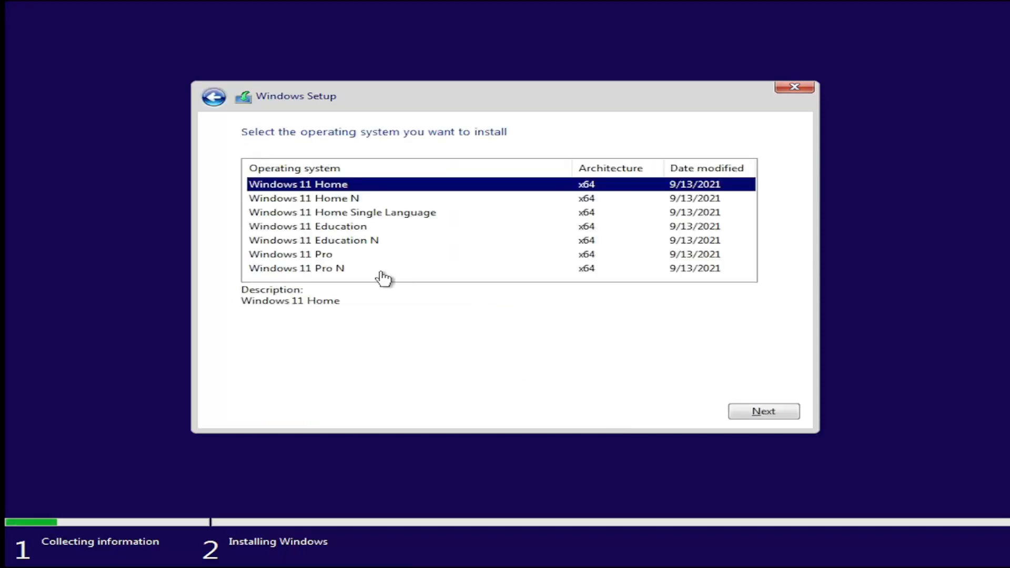
left_click(329, 256)
left_click(759, 413)
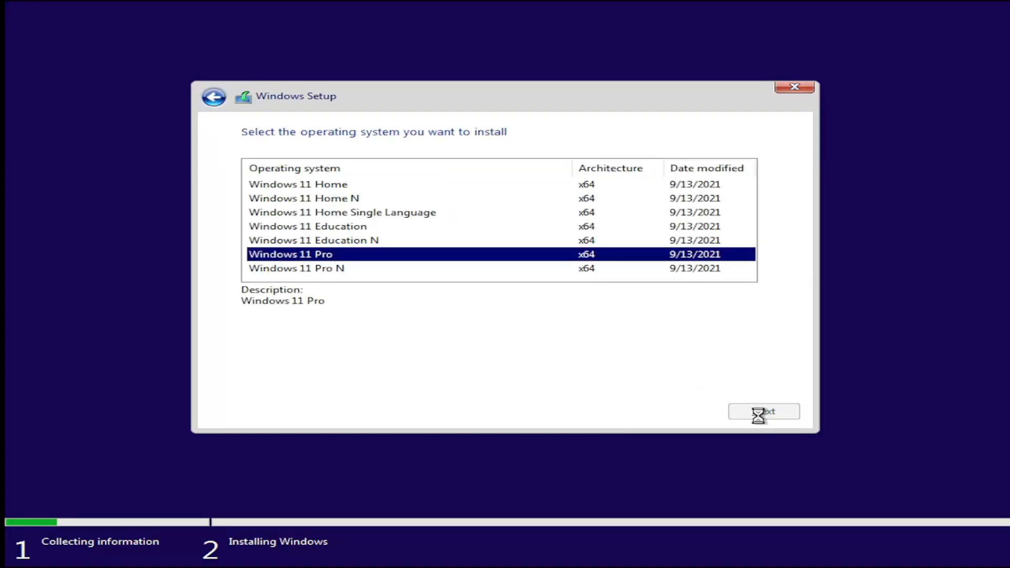
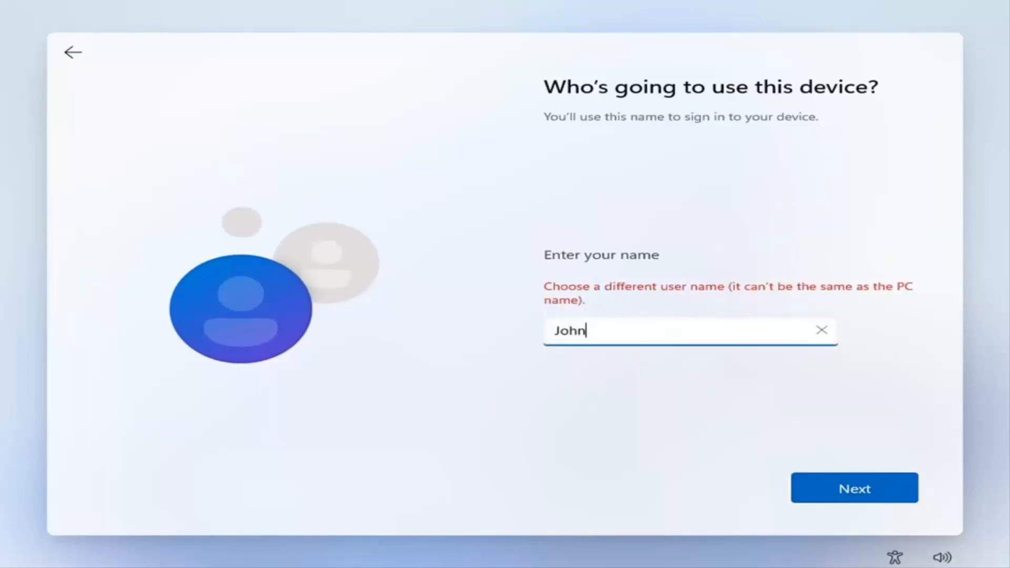
Complete the device user's full name and continue past the password page without setting a password.
type("Doe")
left_click(831, 490)
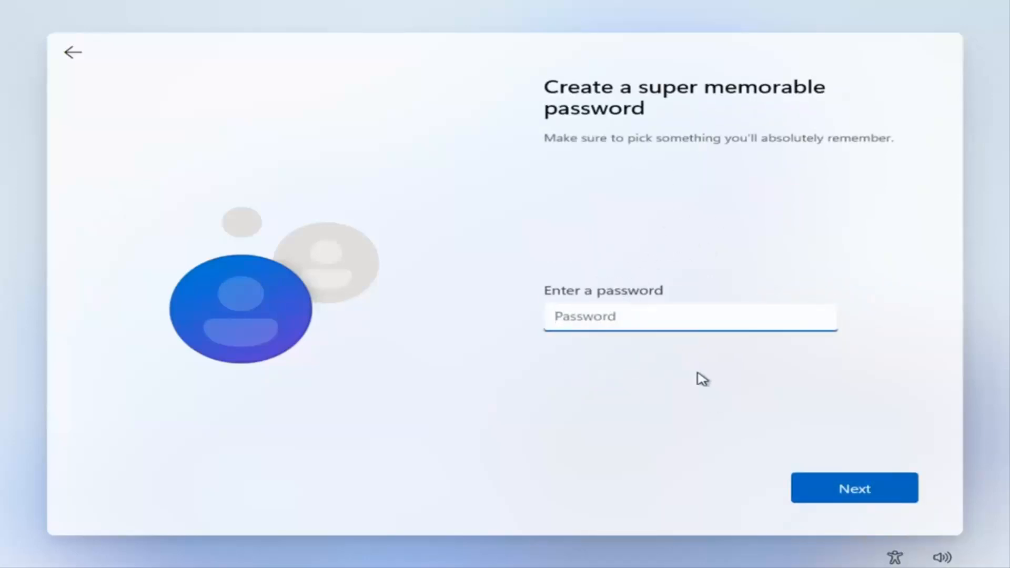
left_click(846, 489)
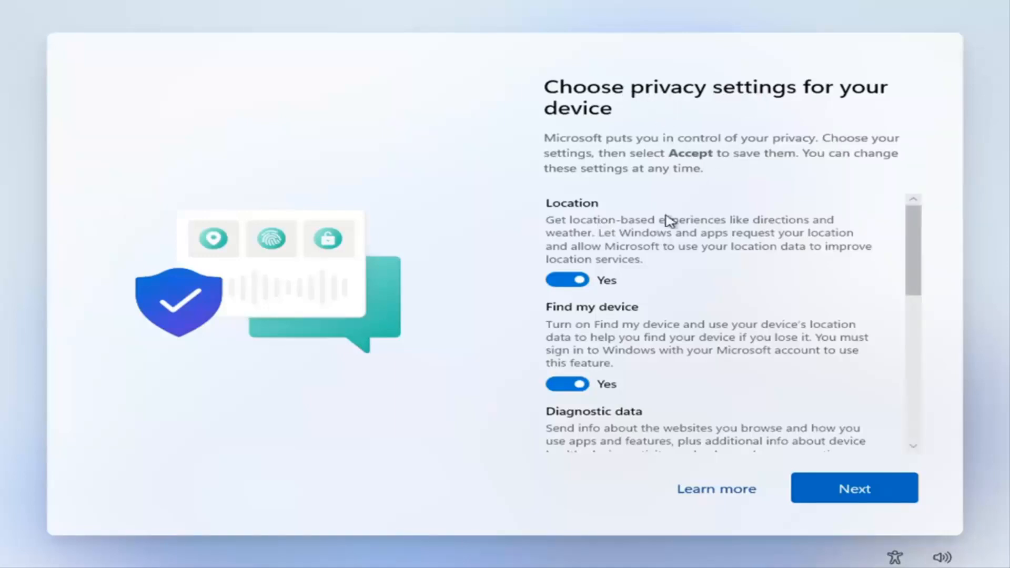
Turn off Location, Find my device and Inking & typing, and limit Diagnostic data to Required only.
scroll(667, 219, "down", 1)
left_click(582, 238)
left_click(577, 331)
scroll(578, 337, "down", 2)
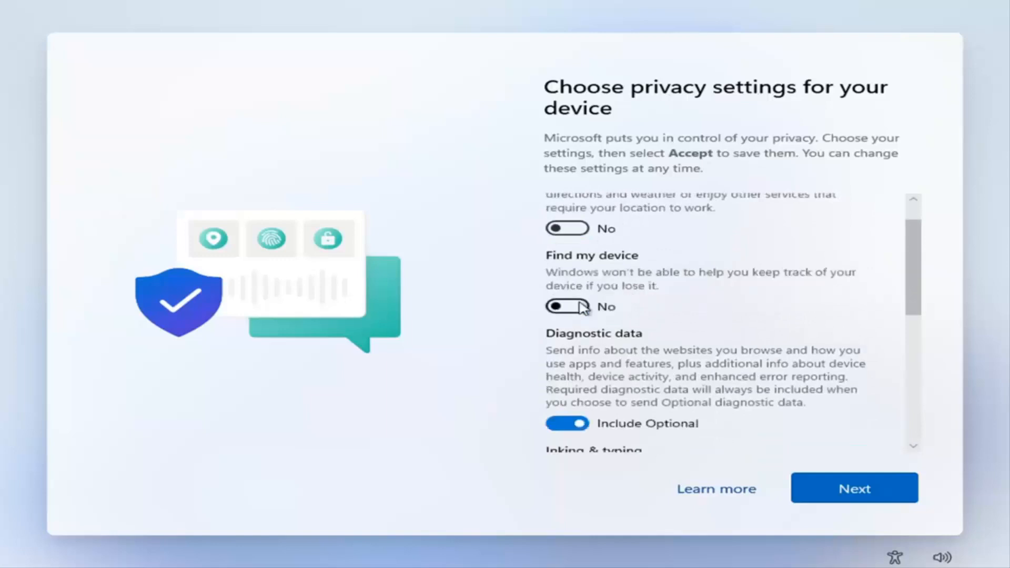
left_click(577, 384)
scroll(578, 392, "down", 1)
left_click(577, 399)
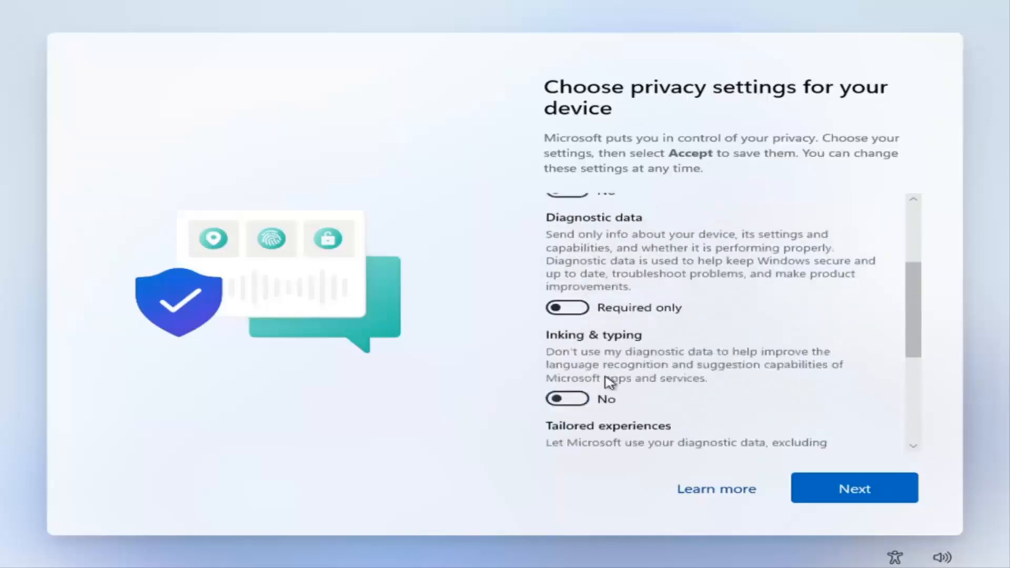
Turn off Tailored experiences and Advertising ID, review the privacy choices and accept them.
scroll(590, 350, "down", 3)
left_click(568, 386)
scroll(589, 387, "down", 2)
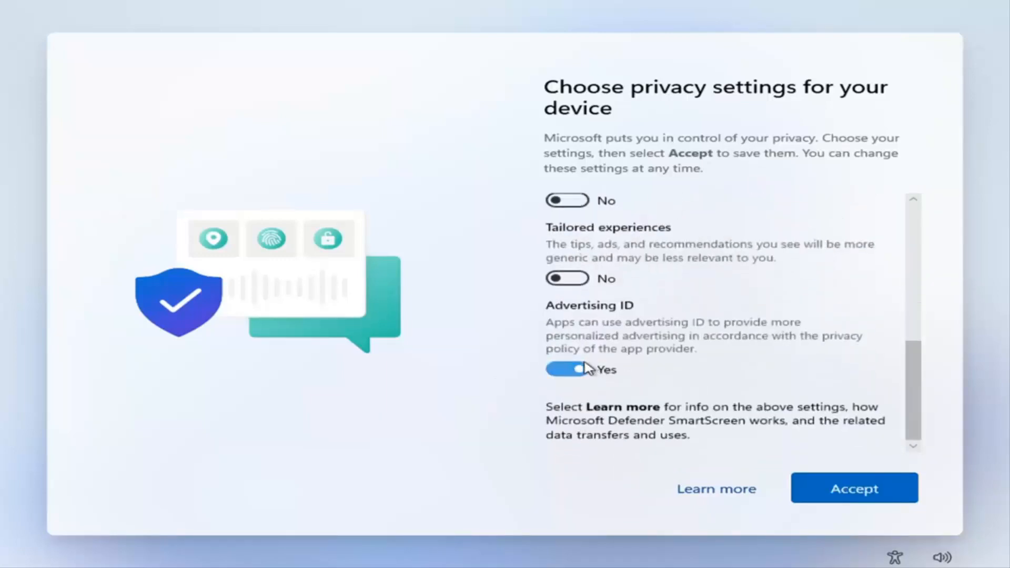
left_click(559, 371)
scroll(816, 367, "up", 2)
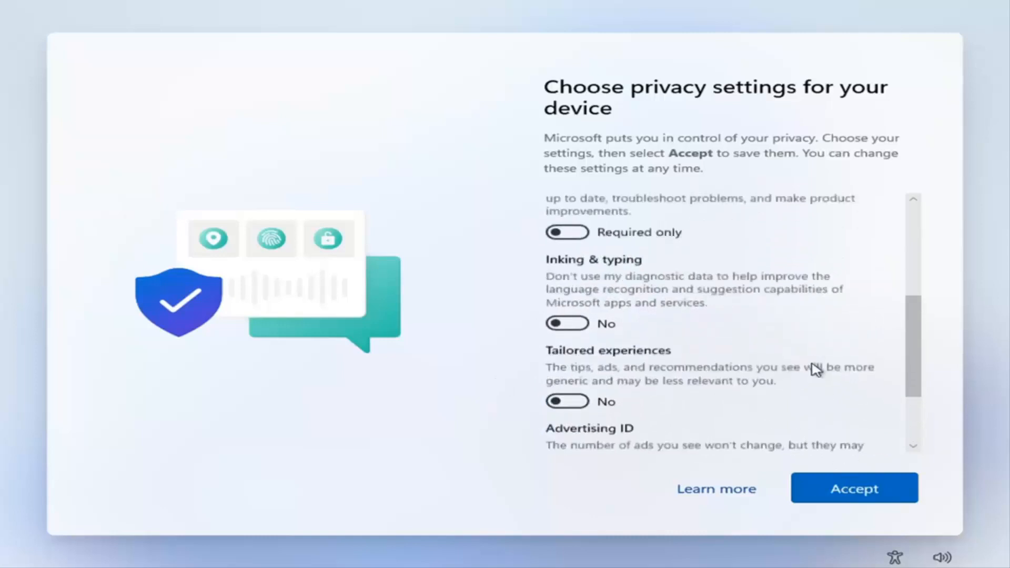
scroll(832, 420, "down", 2)
left_click(848, 497)
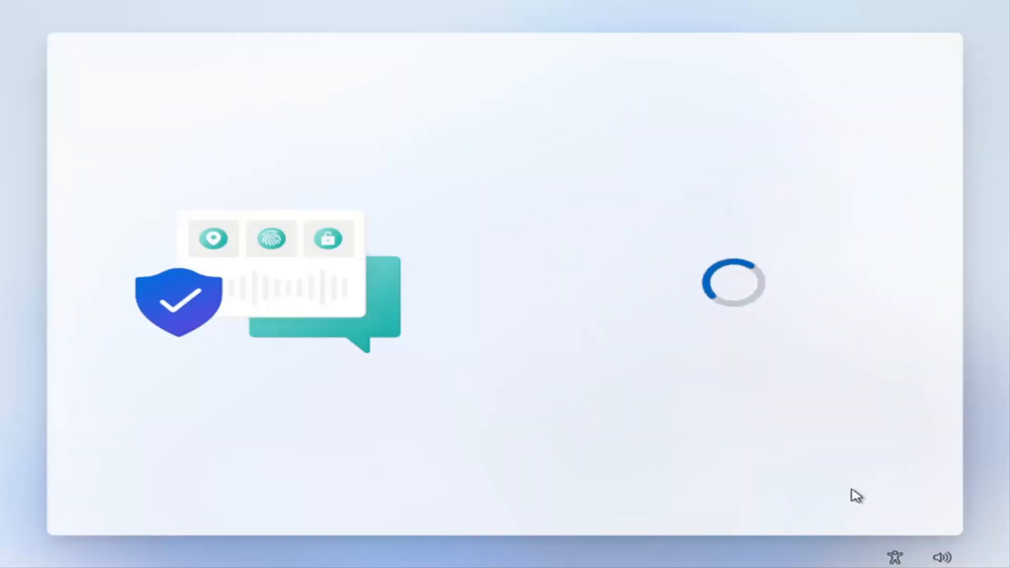